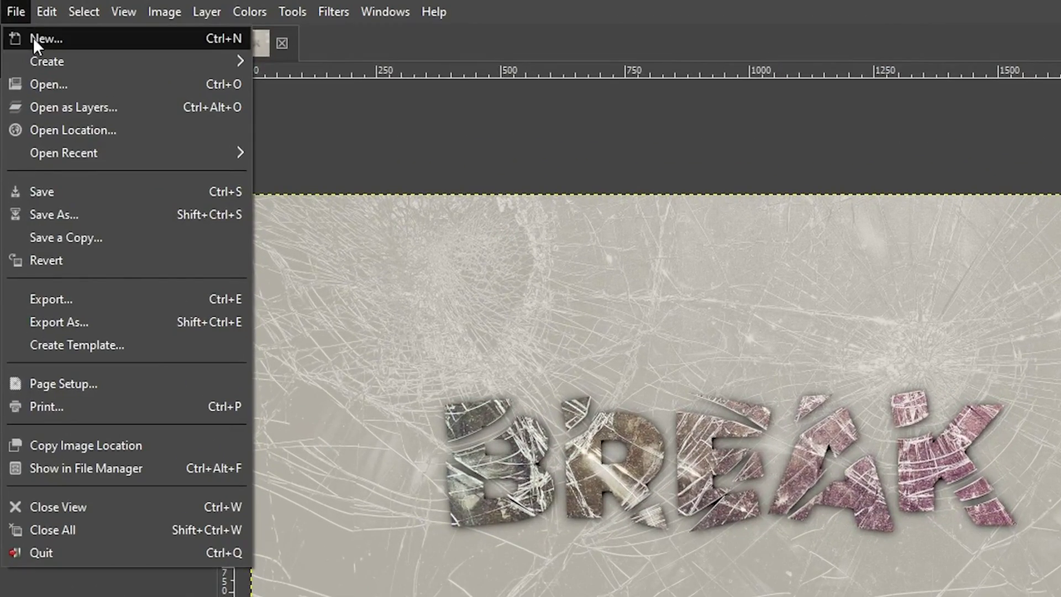
- Begin a new 1920×1080 image with its advanced options shown
click(44, 38)
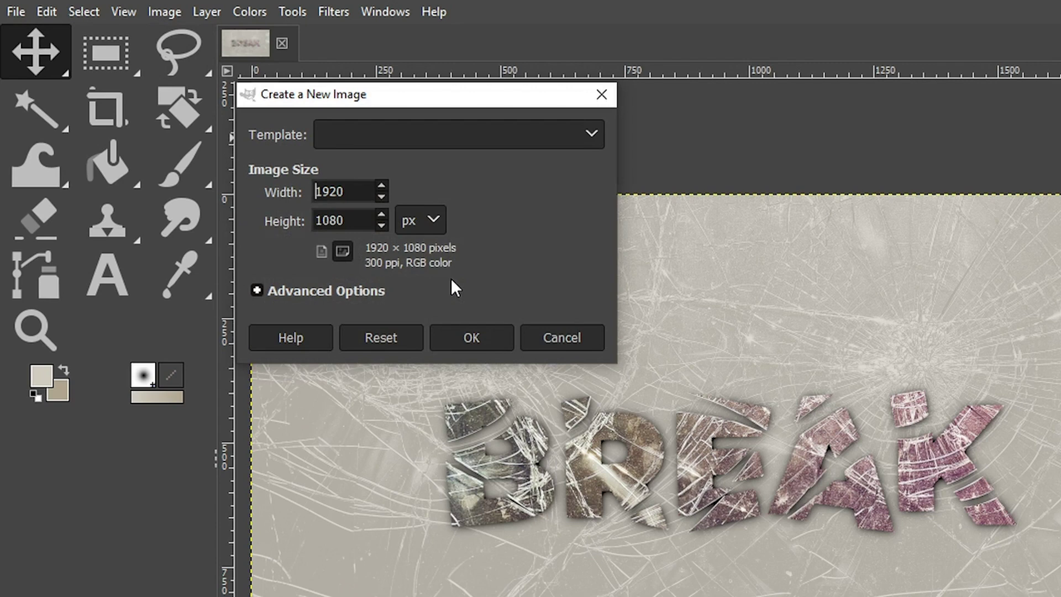
click(360, 198)
click(359, 220)
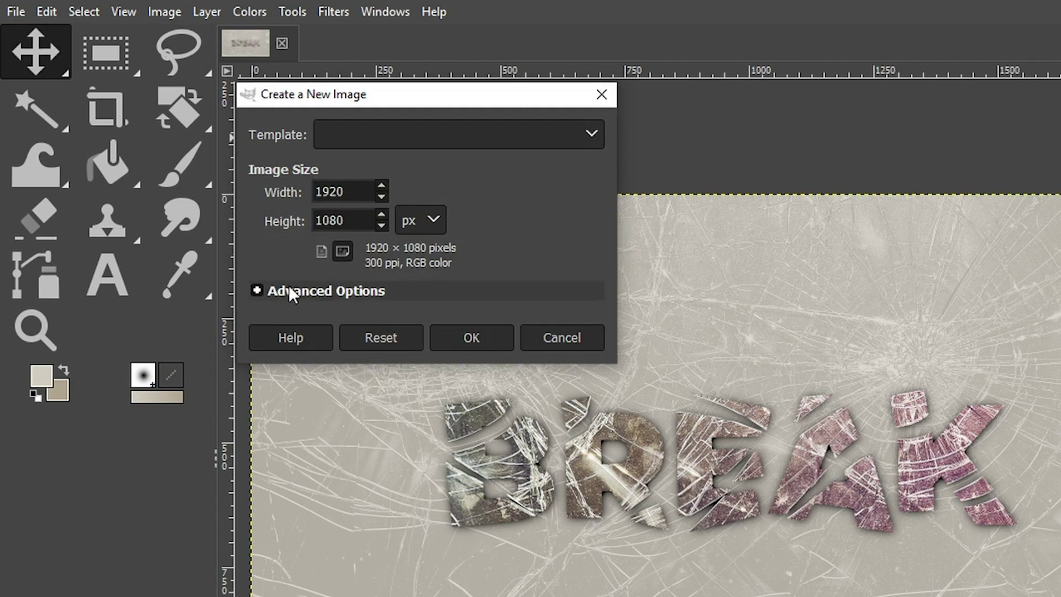
click(305, 292)
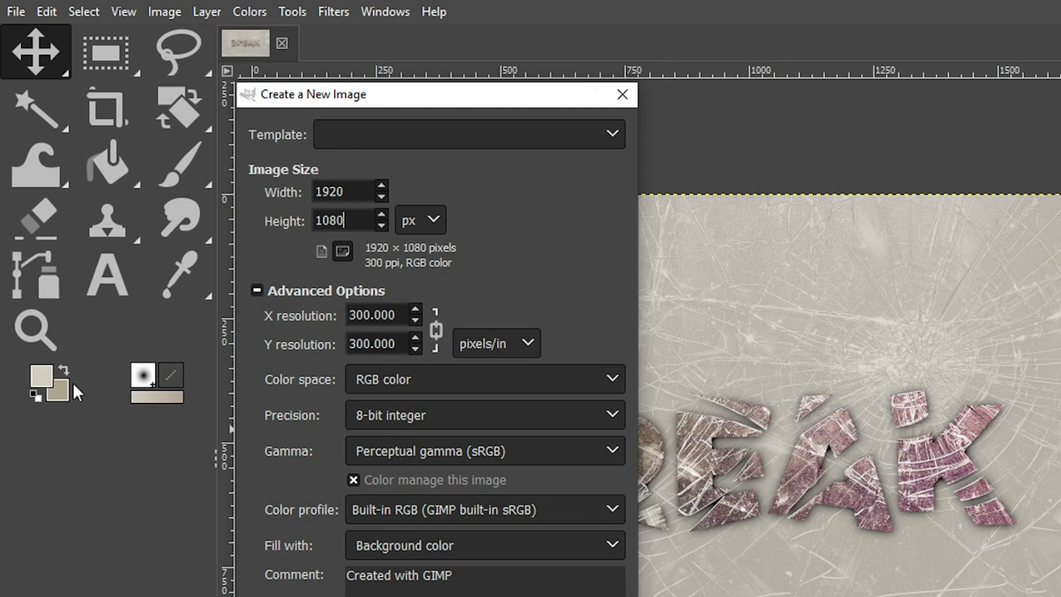
- Set the foreground colour to hex d2cdc2
click(41, 372)
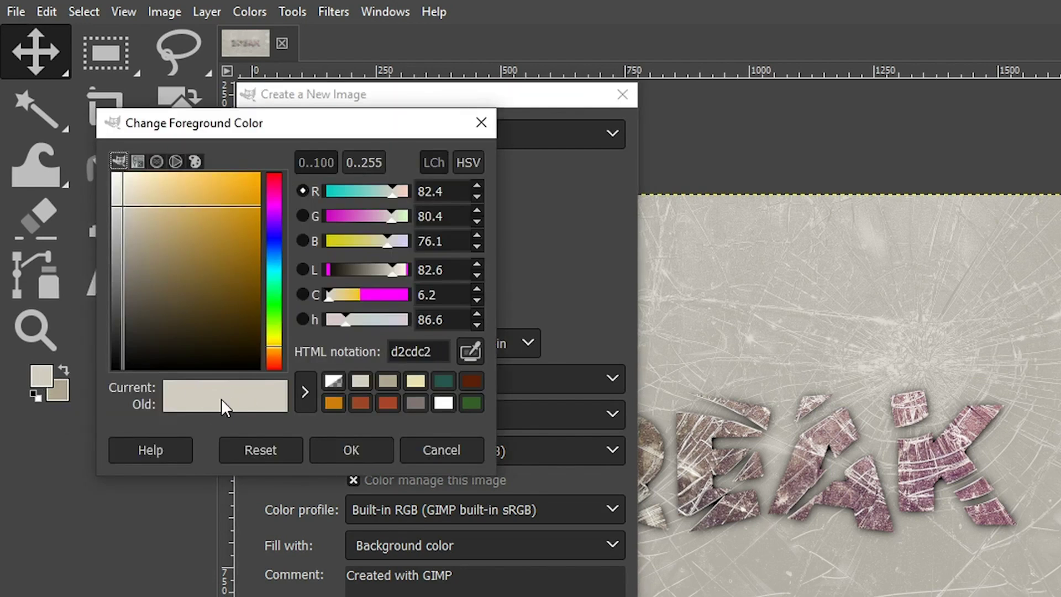
click(434, 351)
double_click(421, 354)
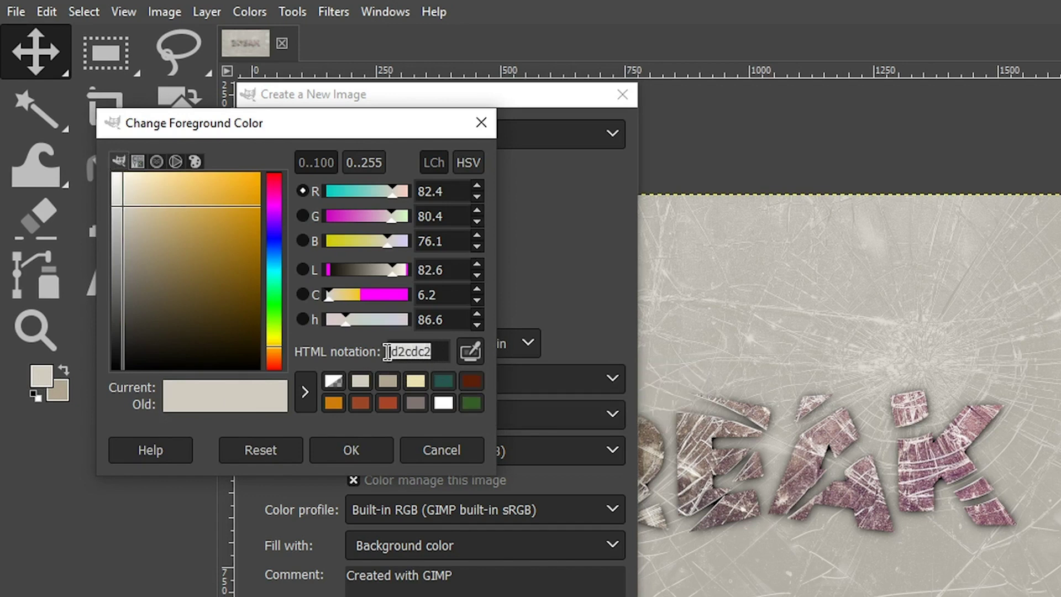
click(357, 449)
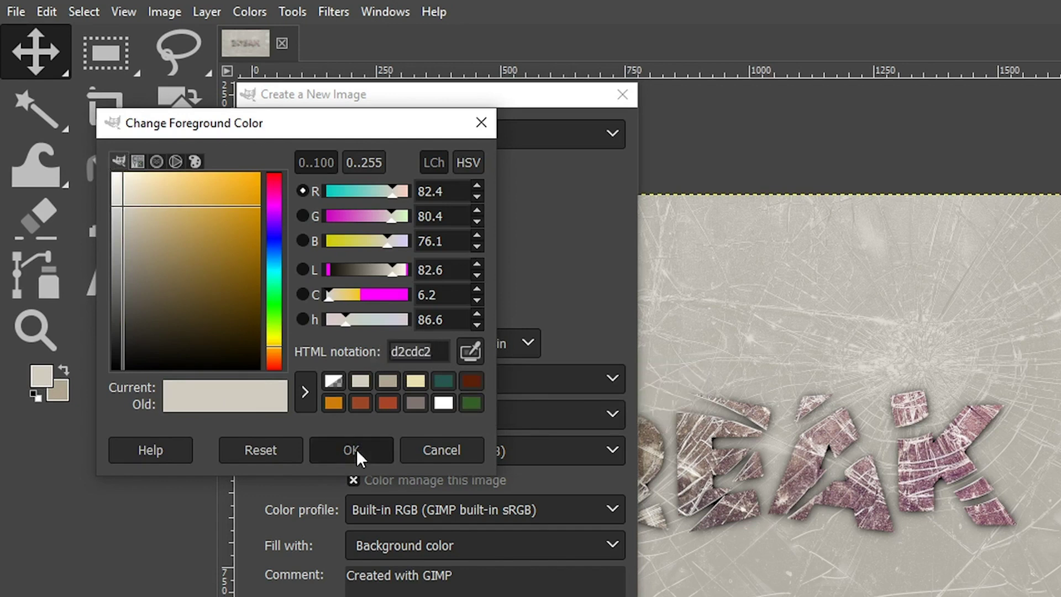
- Fill the new image with the foreground colour and create it
click(381, 545)
click(416, 572)
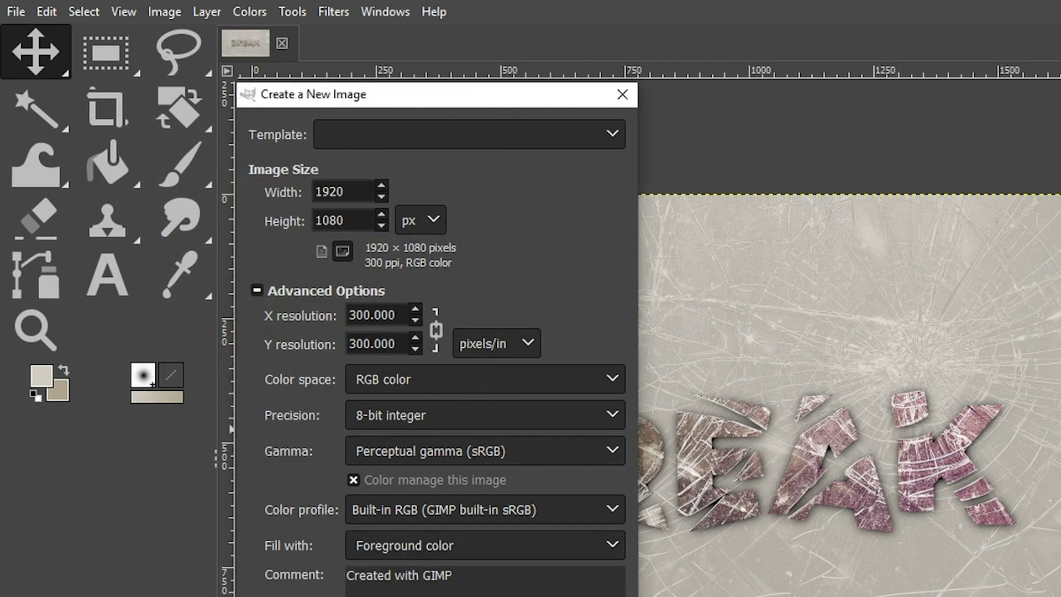
click(400, 596)
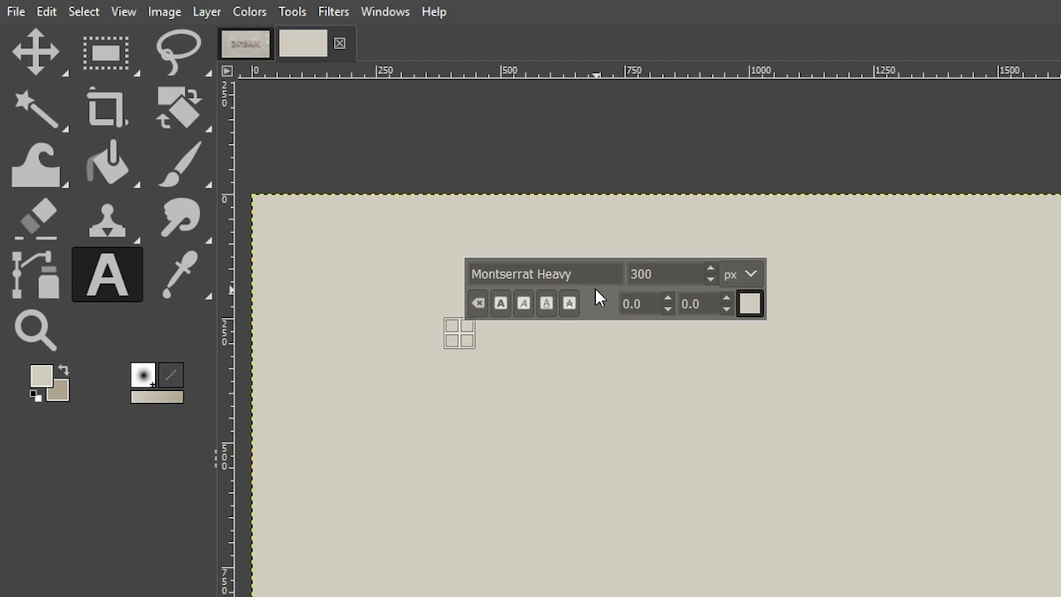
- Set the text colour to white and type BREAK on the beige canvas
click(743, 310)
drag(658, 308, 561, 190)
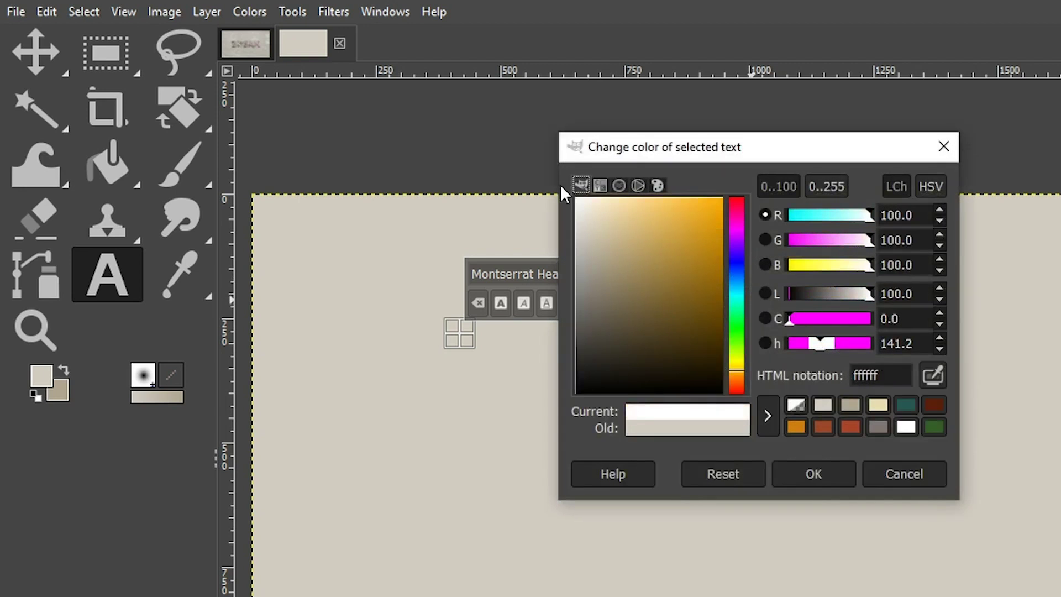
click(811, 469)
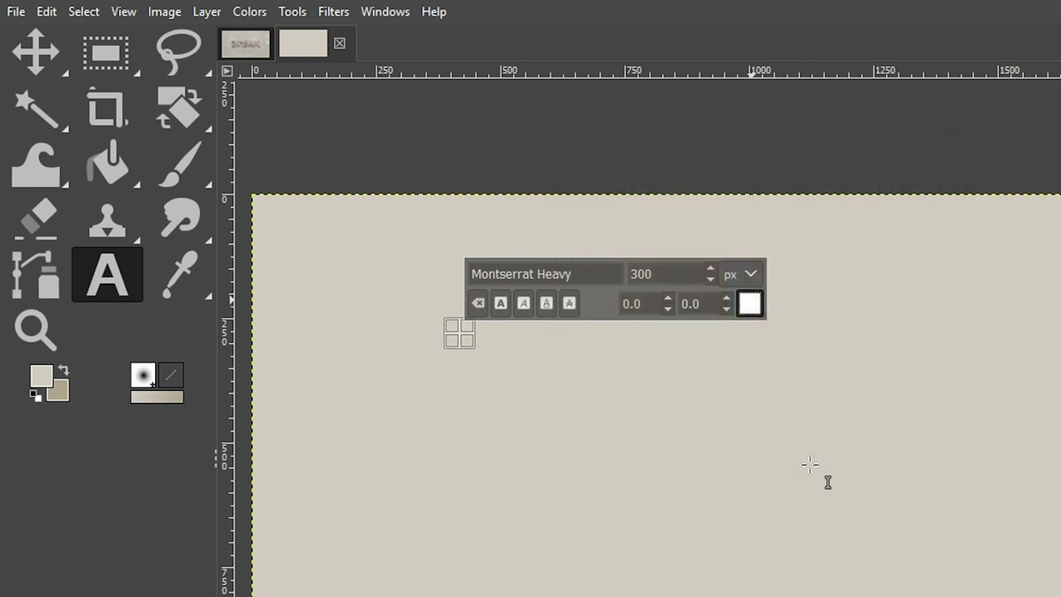
text(BREAK)
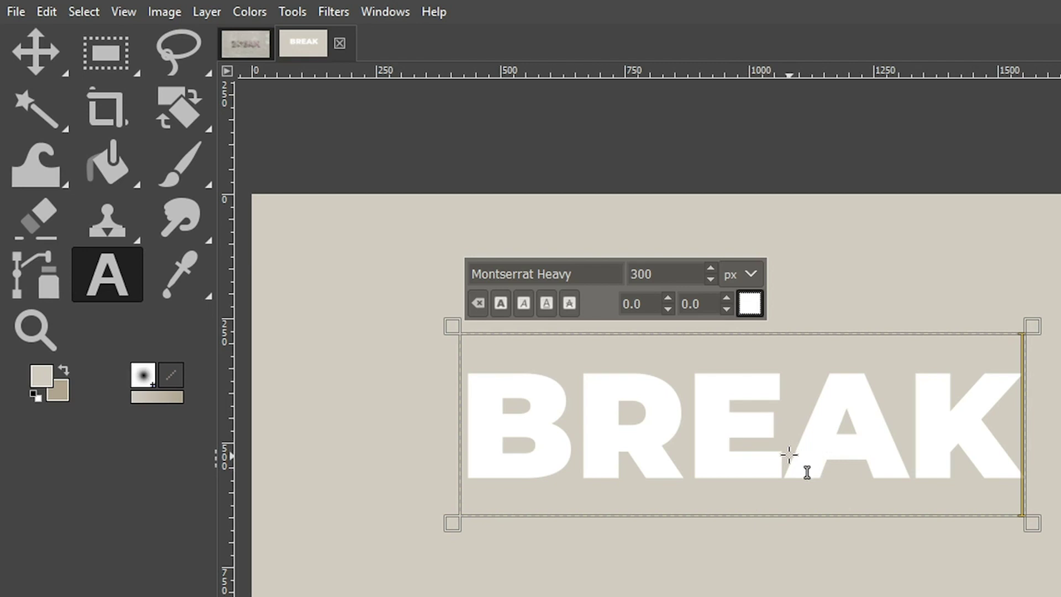
click(789, 454)
- Select all of BREAK and set its kerning to 35.0
key(ctrl+a)
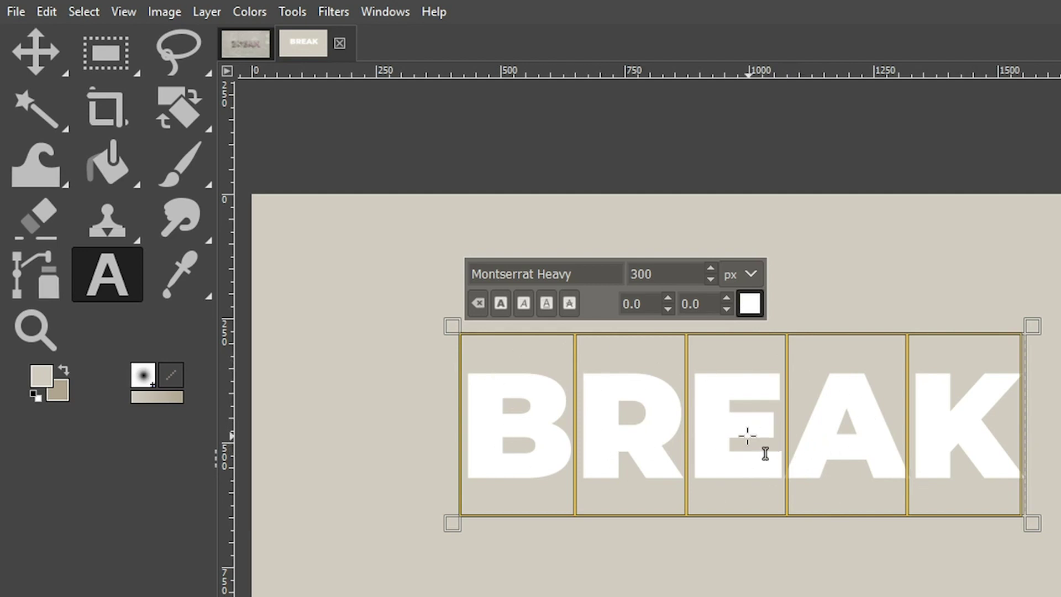
click(726, 299)
drag(725, 299, 725, 299)
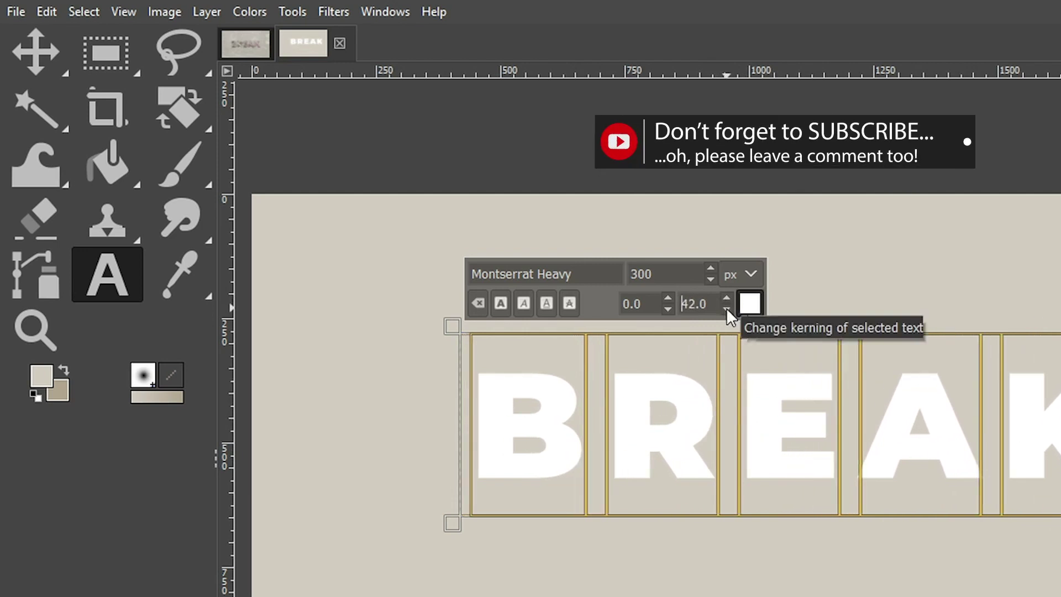
click(727, 309)
drag(726, 311, 725, 299)
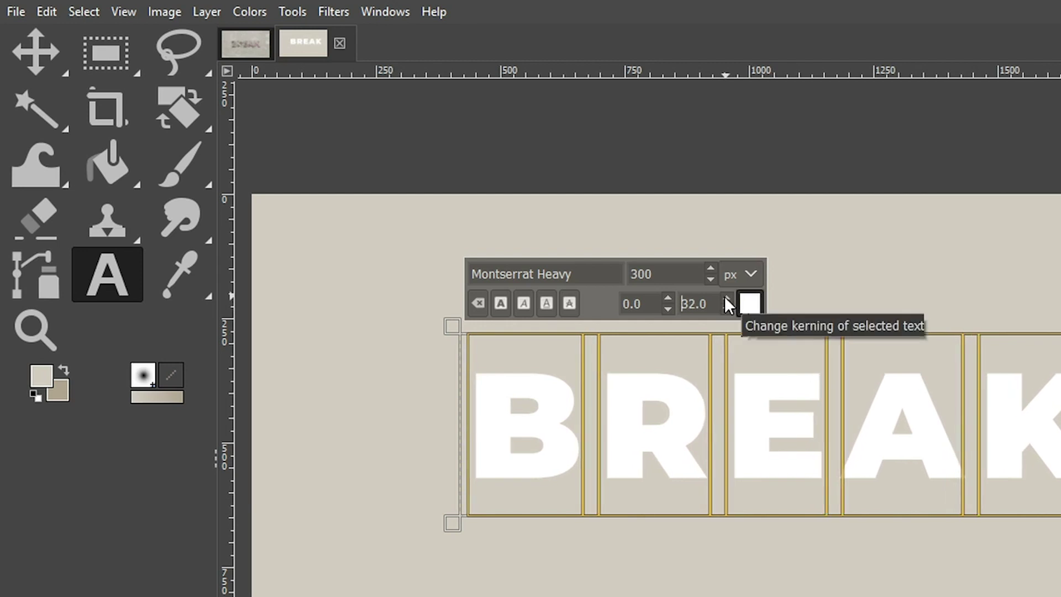
drag(725, 298, 725, 299)
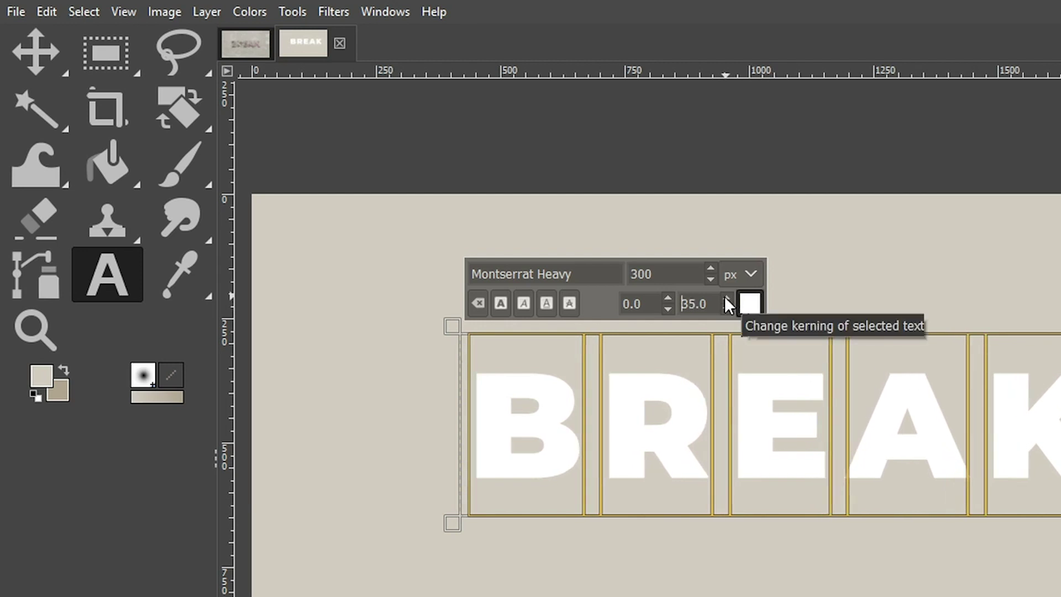
- Move the BREAK text lower and left, then crop its layer to content
click(35, 62)
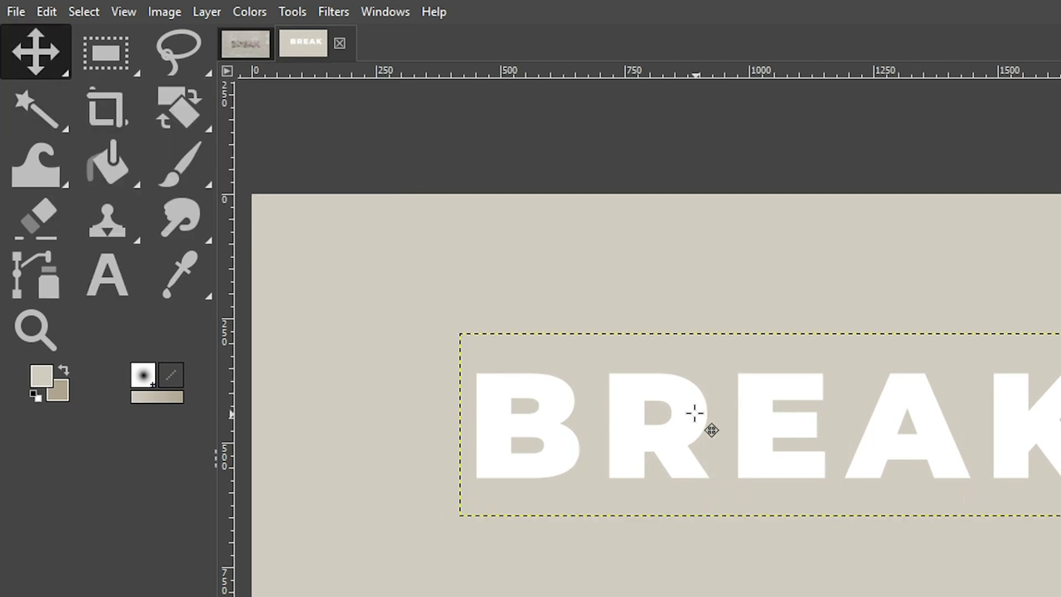
drag(694, 414, 653, 448)
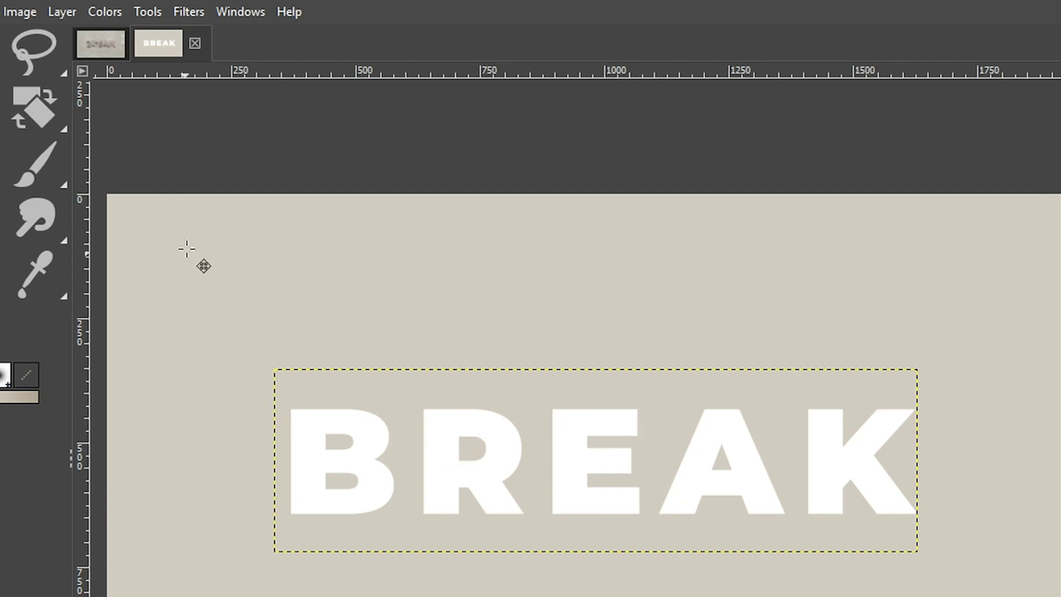
click(62, 13)
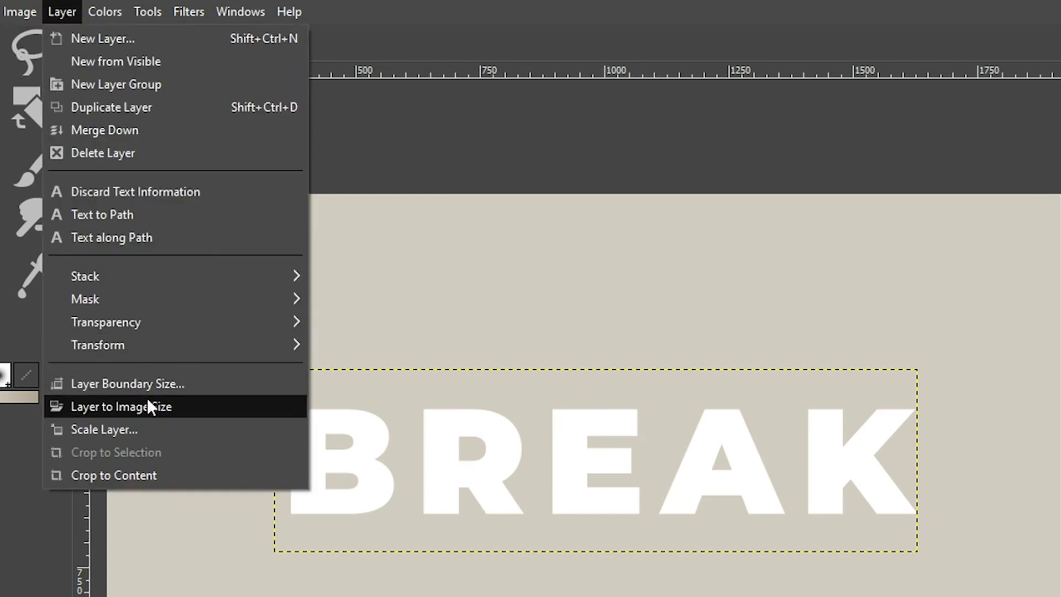
click(144, 475)
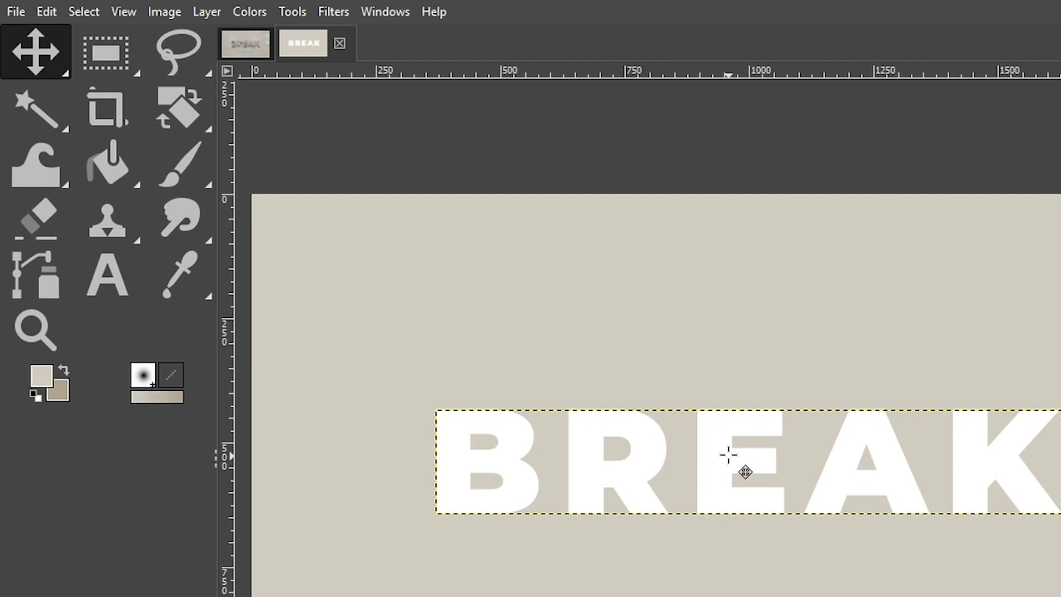
- Centre BREAK horizontally and vertically on the canvas with the Alignment tool
key(q)
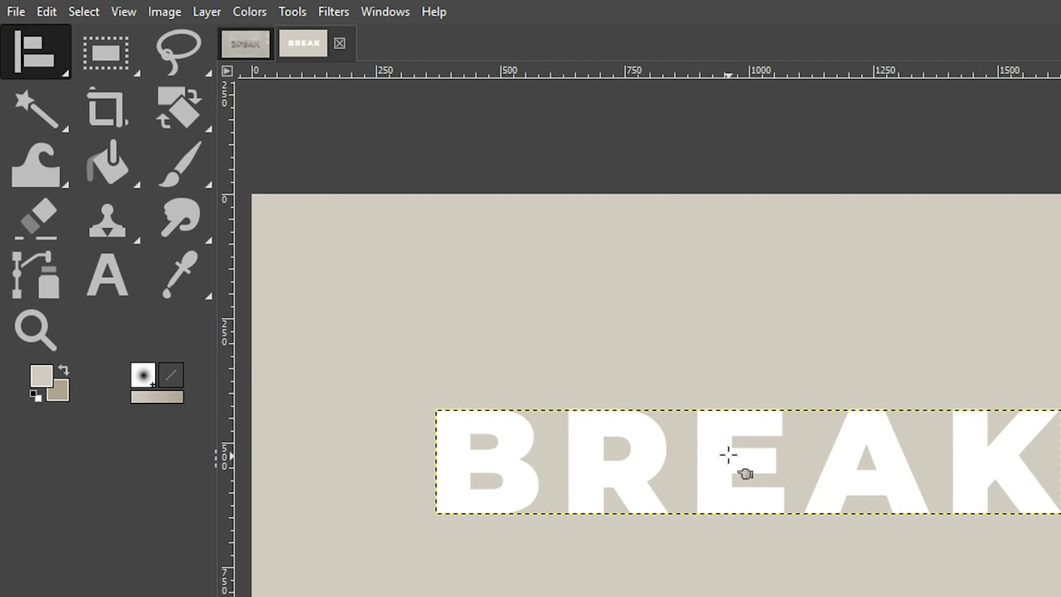
click(49, 54)
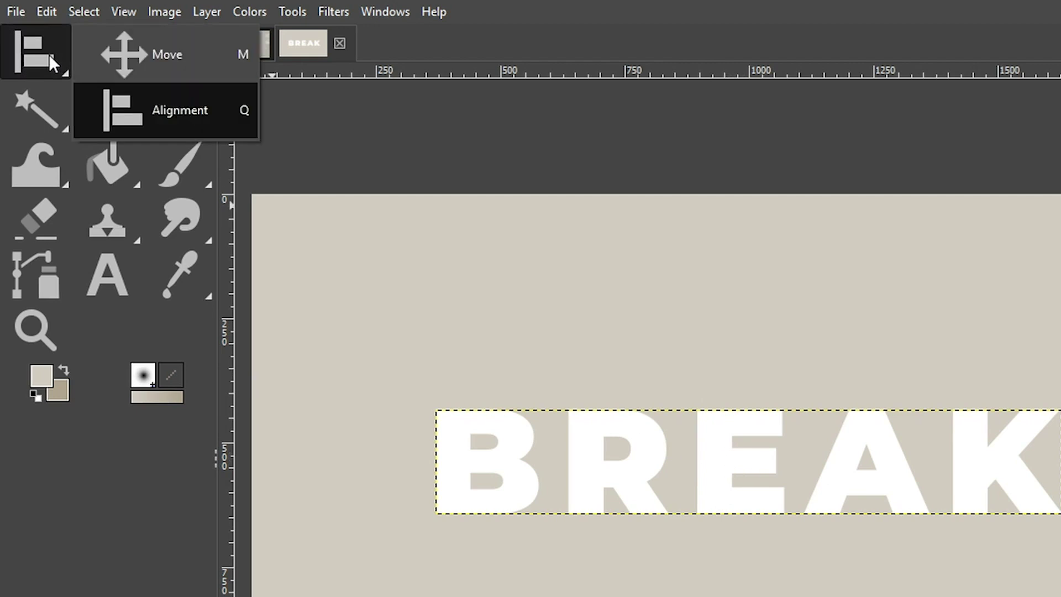
click(178, 110)
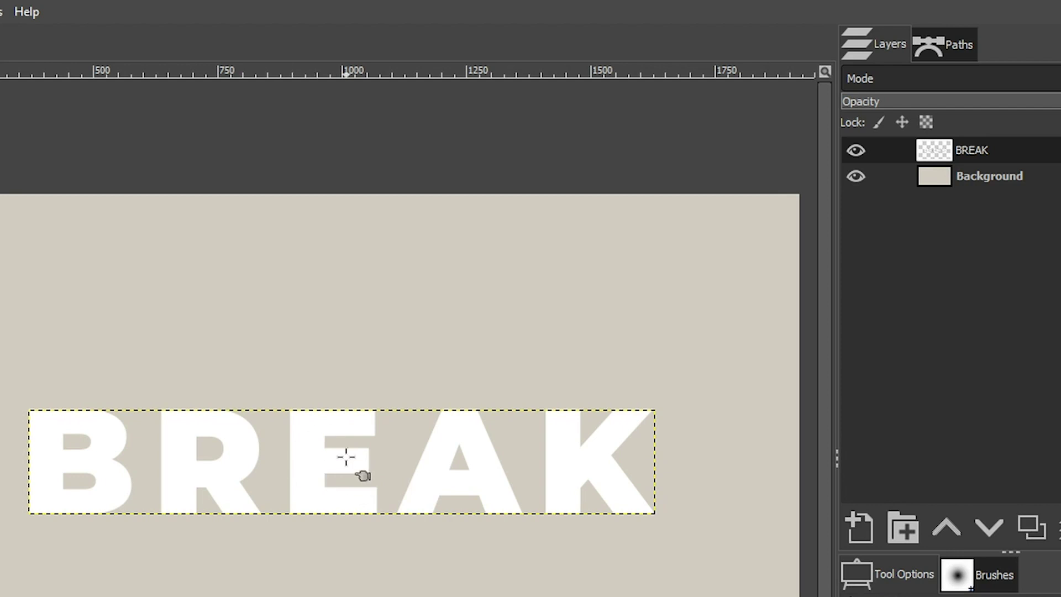
click(346, 456)
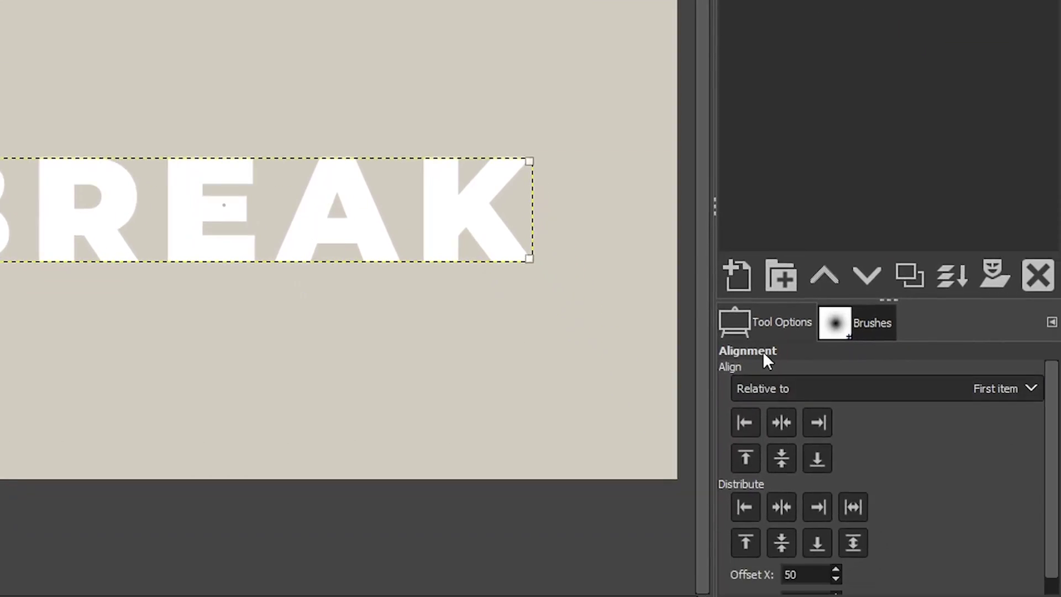
click(797, 392)
click(795, 416)
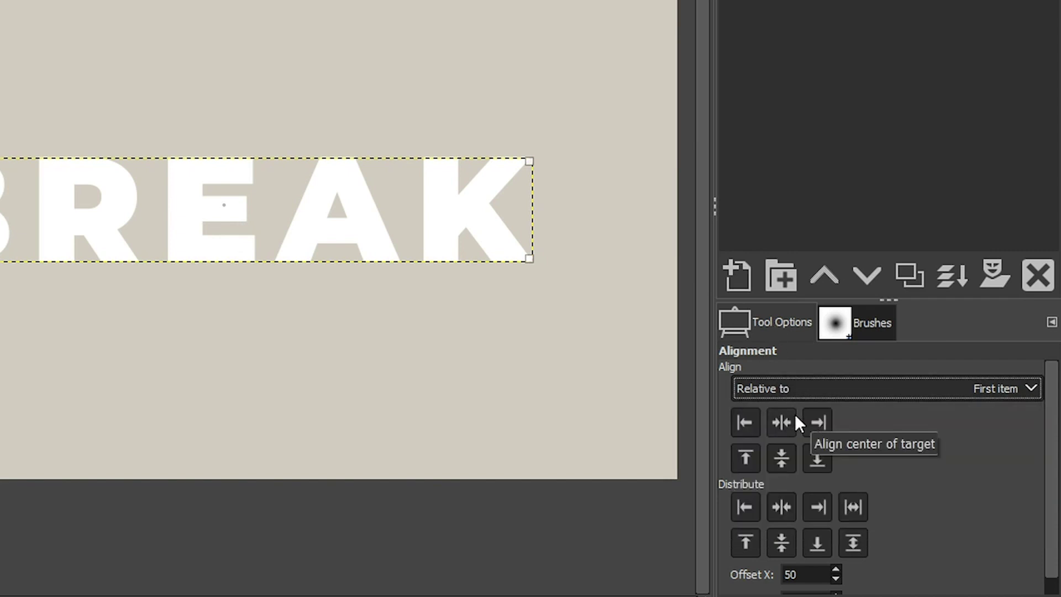
click(781, 422)
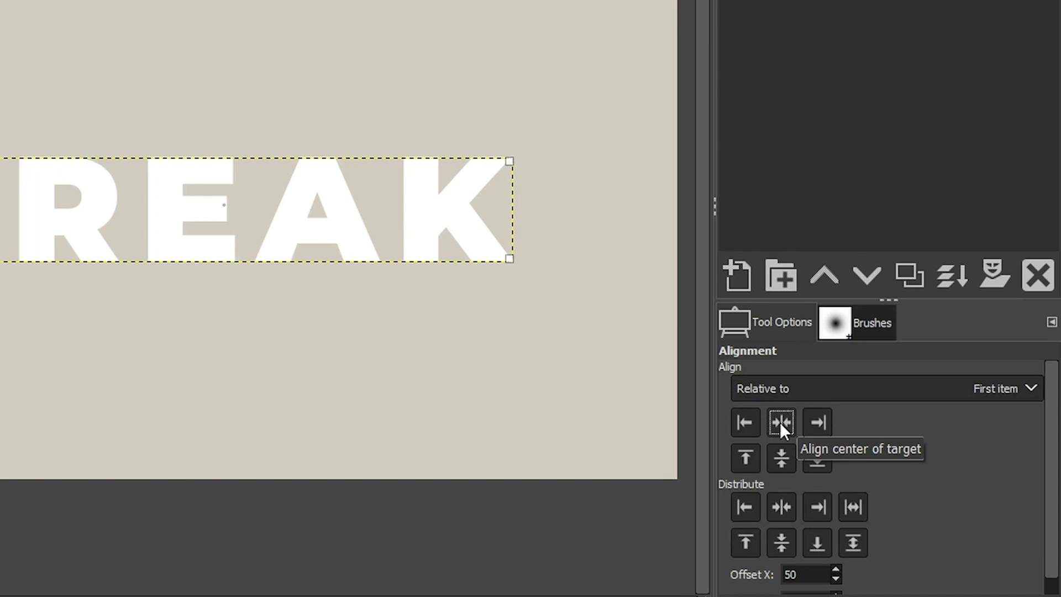
click(781, 457)
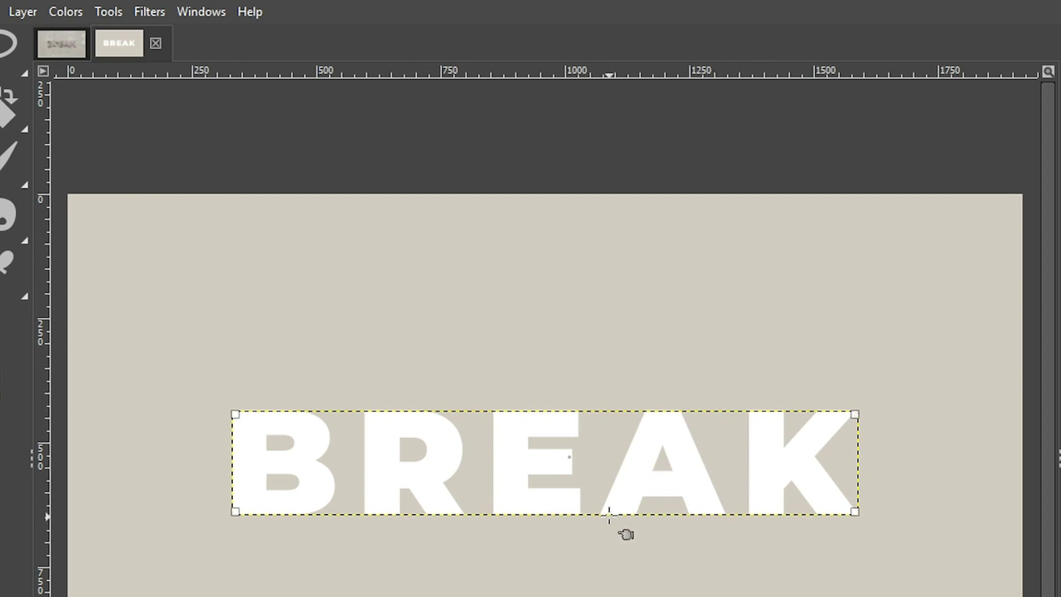
- Expand the text layer to image size and drop in the cracked-glass photo as a layer
click(23, 11)
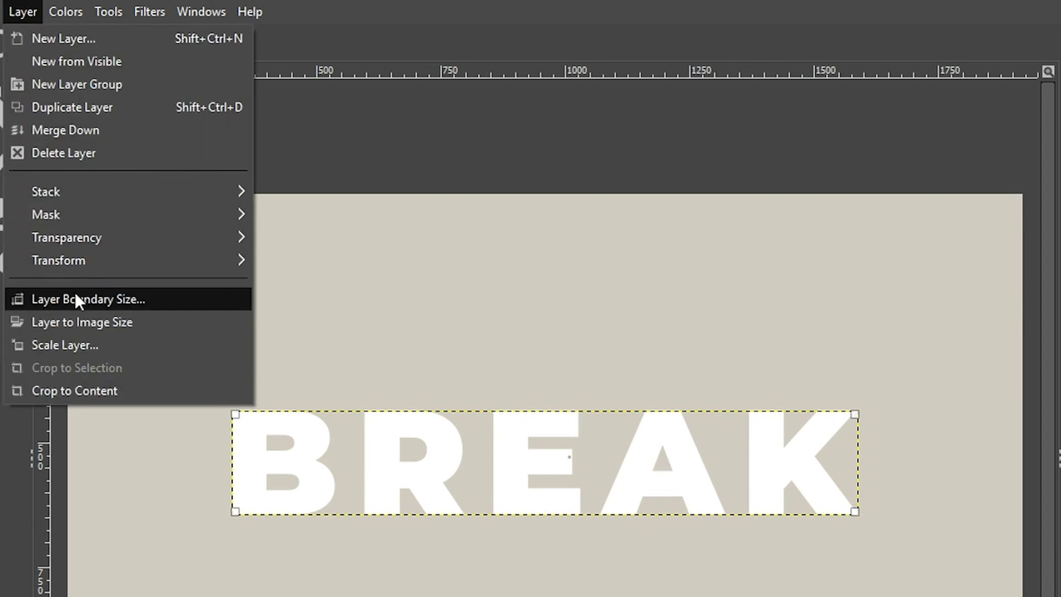
click(77, 320)
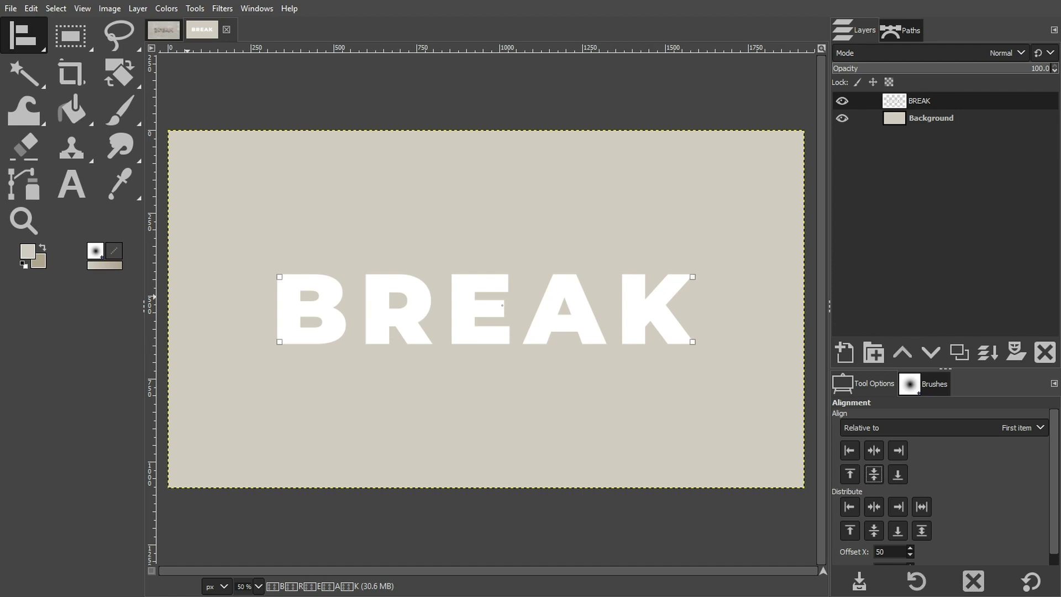
drag(277, 320, 480, 321)
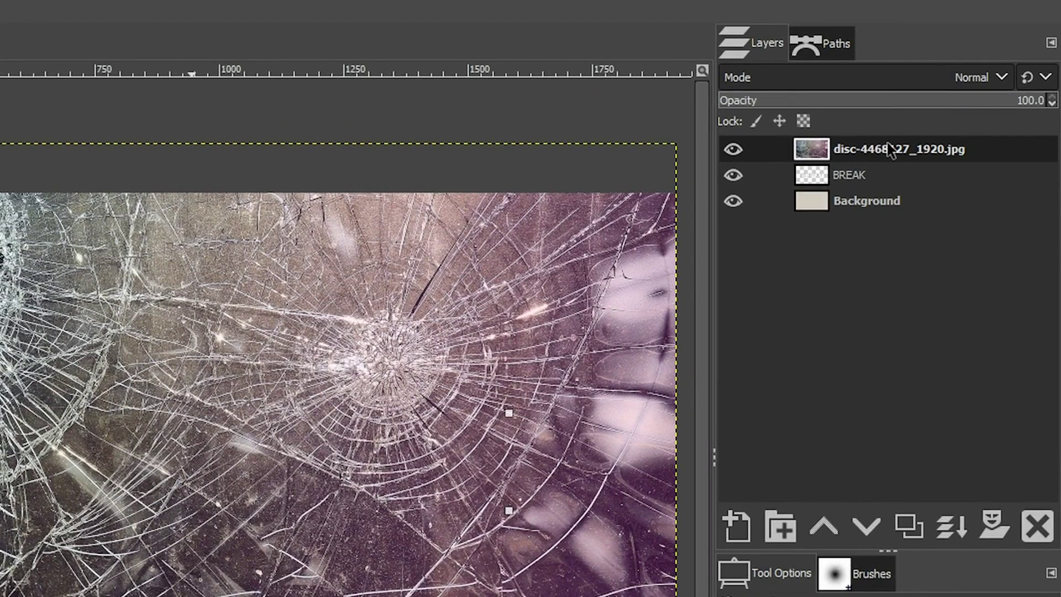
- Rename the cracked-glass layer to Glass and duplicate it
double_click(887, 151)
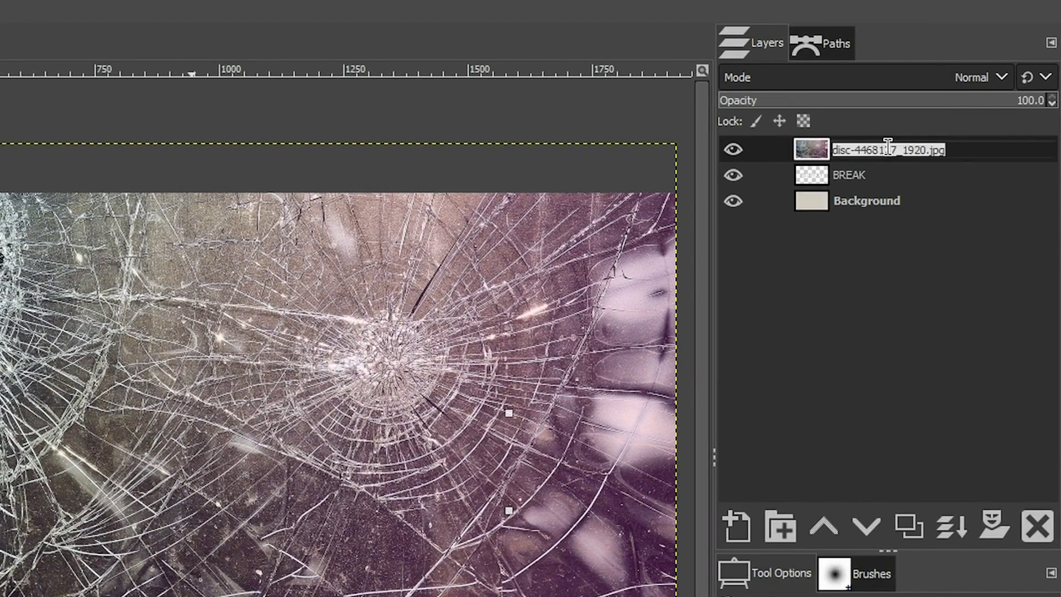
text(Glass)
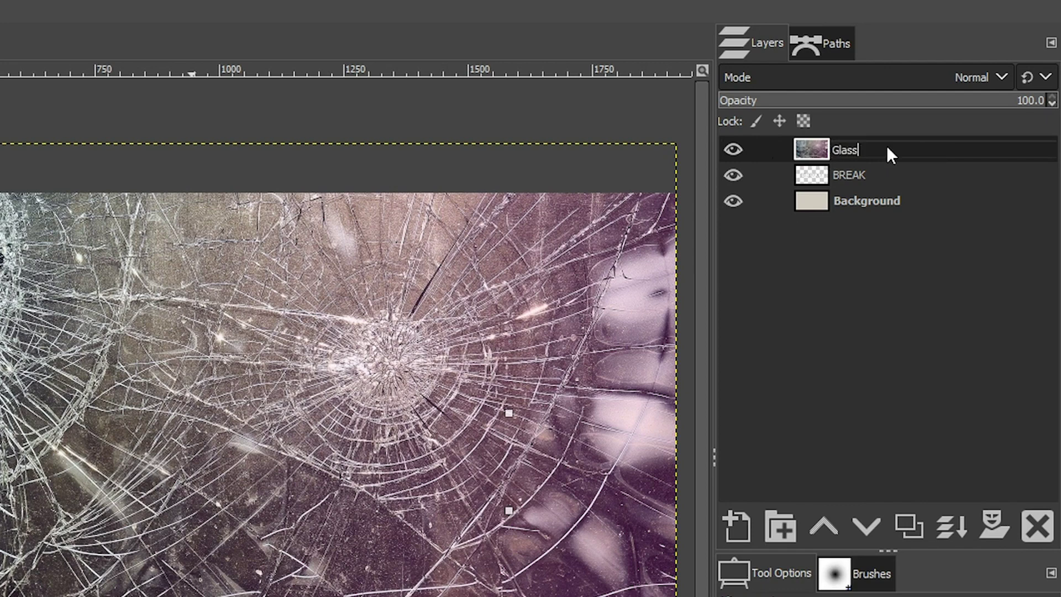
key(Return)
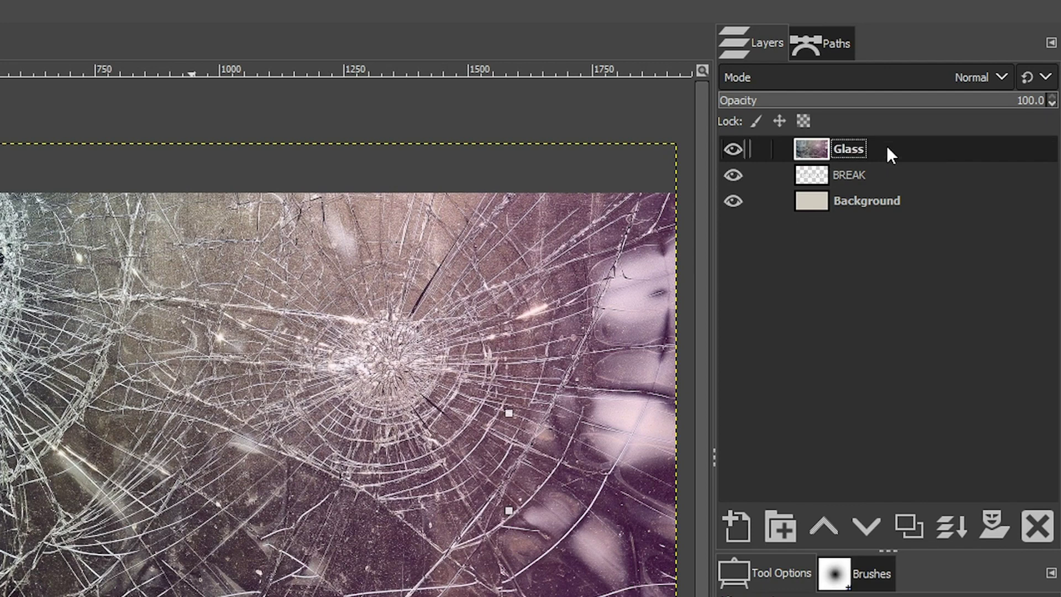
click(908, 522)
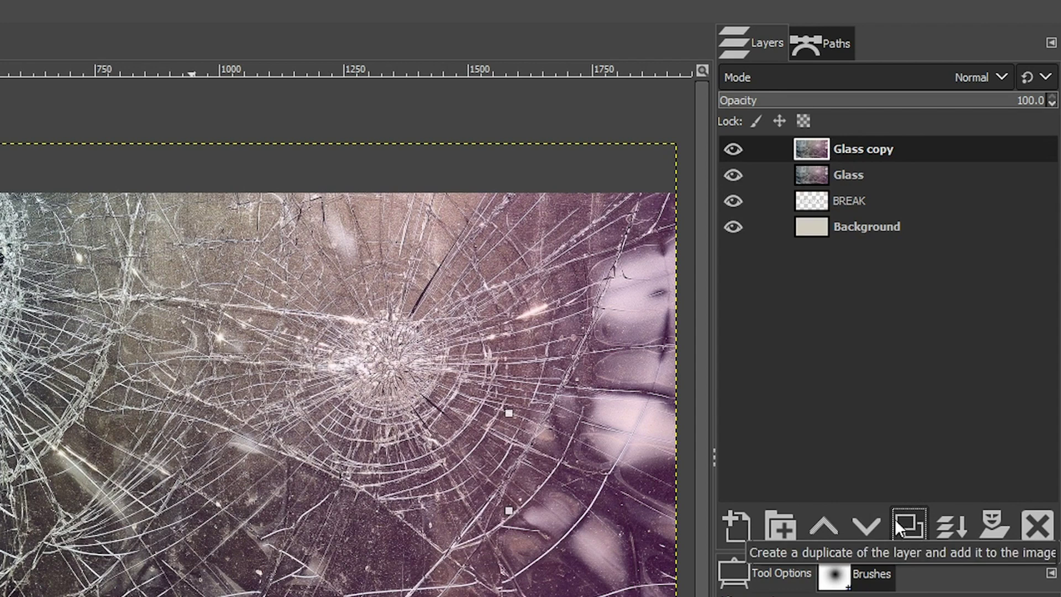
- Lower the original Glass to the bottom, hide it and Background, and select Glass copy
click(870, 171)
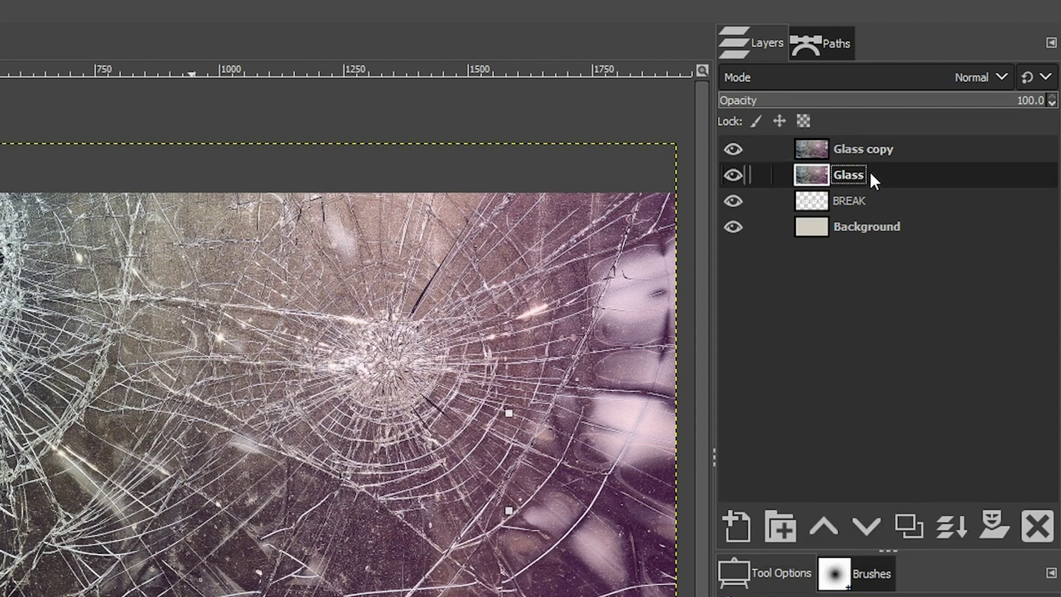
click(865, 523)
click(864, 522)
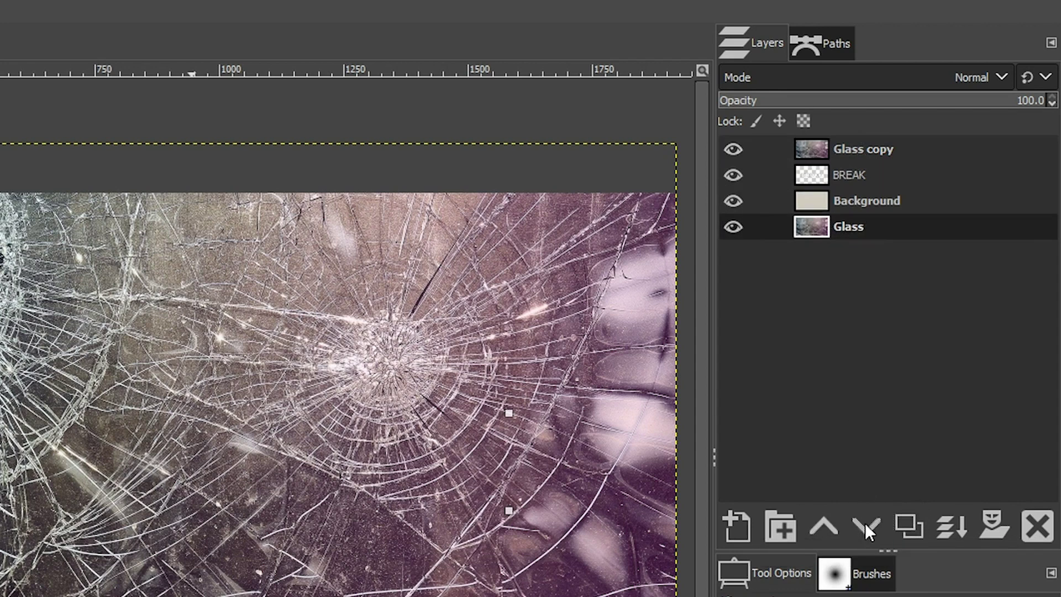
click(737, 225)
click(734, 200)
click(912, 156)
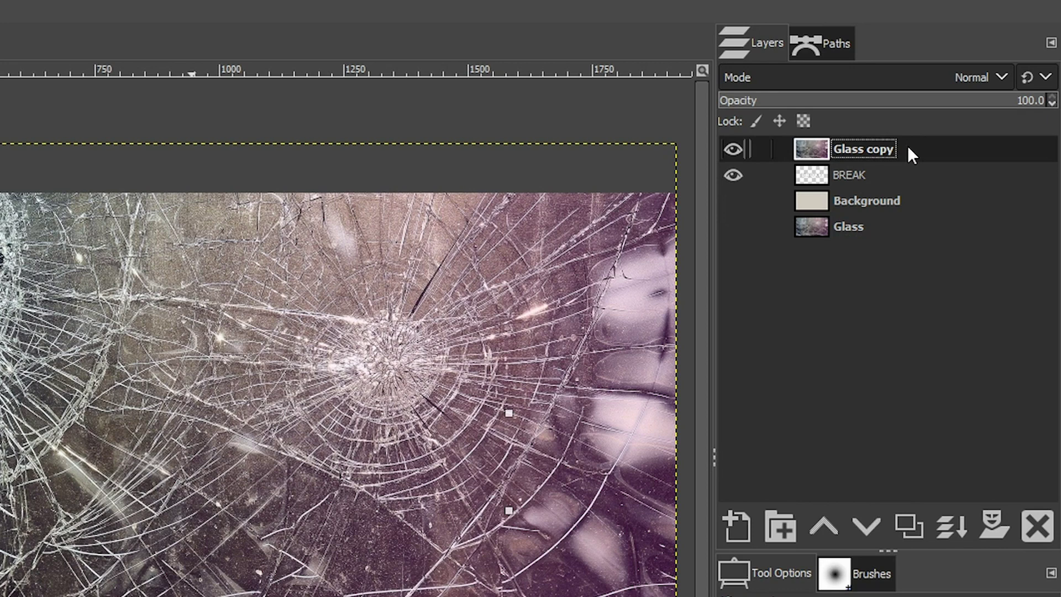
click(963, 76)
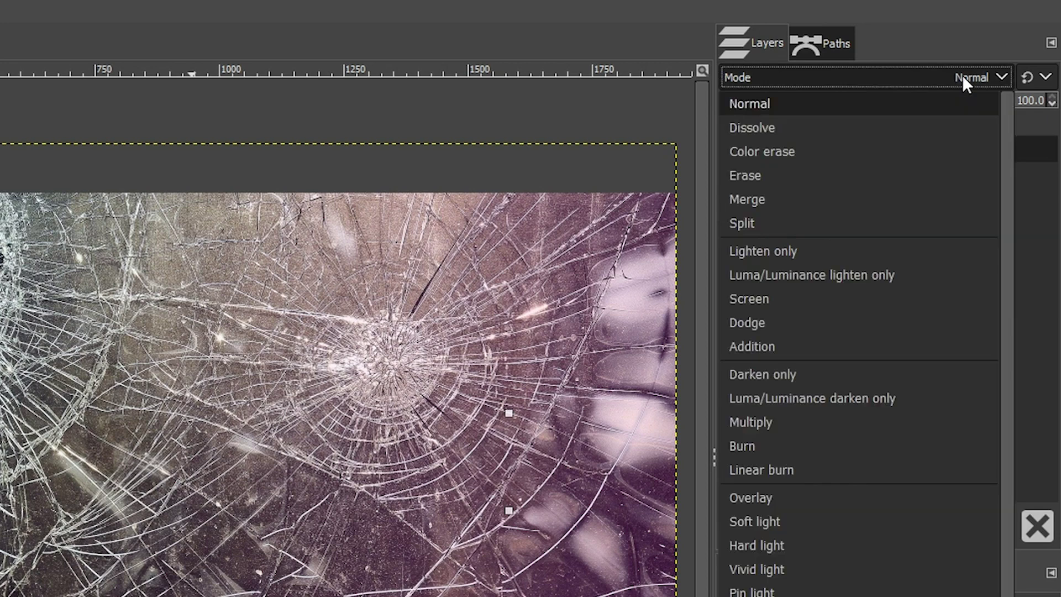
- Set Glass copy to Darken only mode and merge it down into BREAK
click(804, 375)
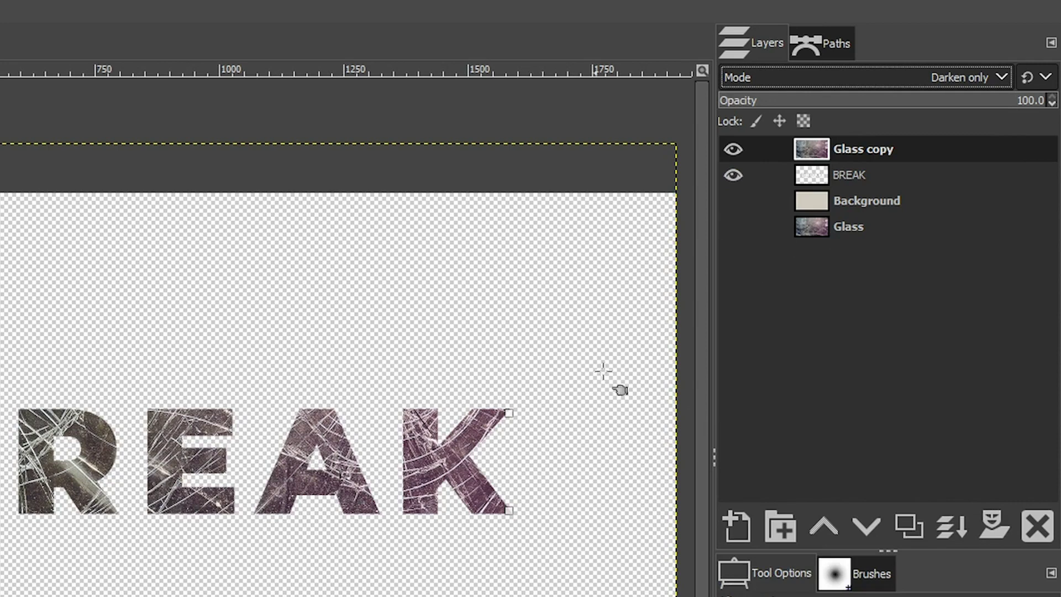
right_click(904, 148)
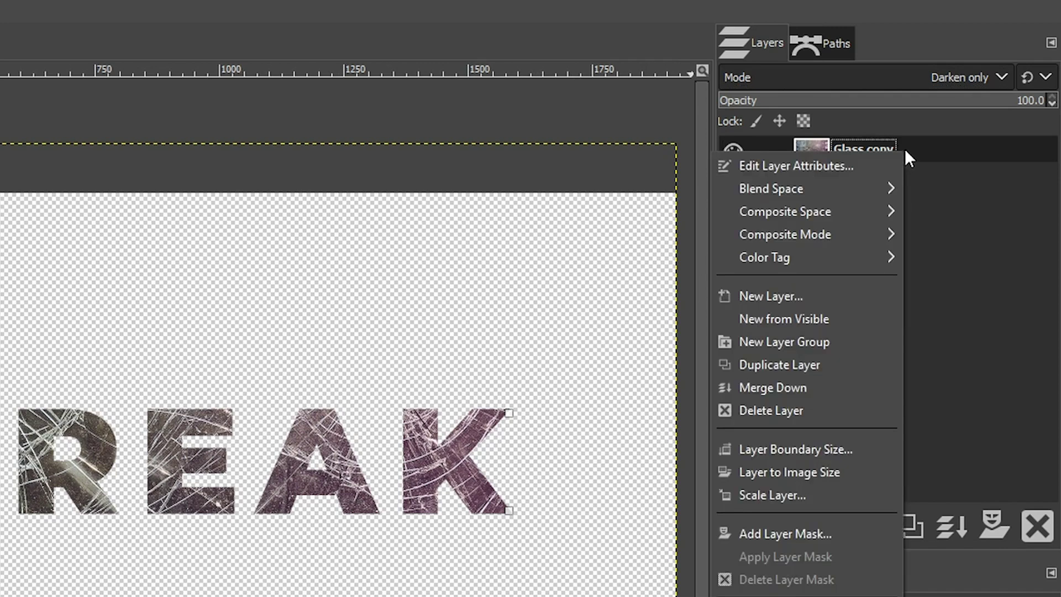
click(774, 383)
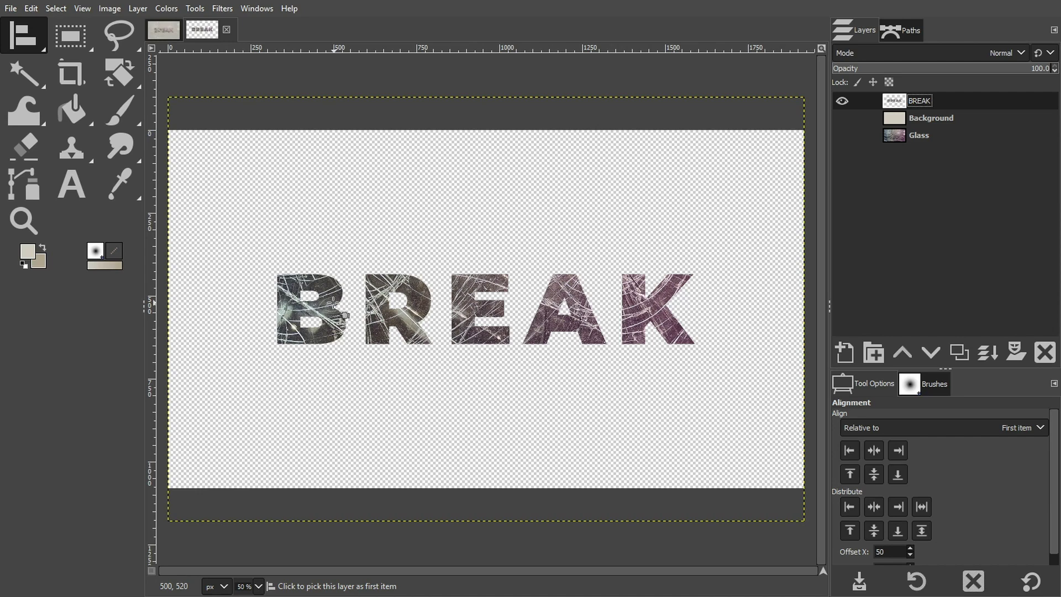
- Zoom in on the letter B with the Zoom tool
key(z)
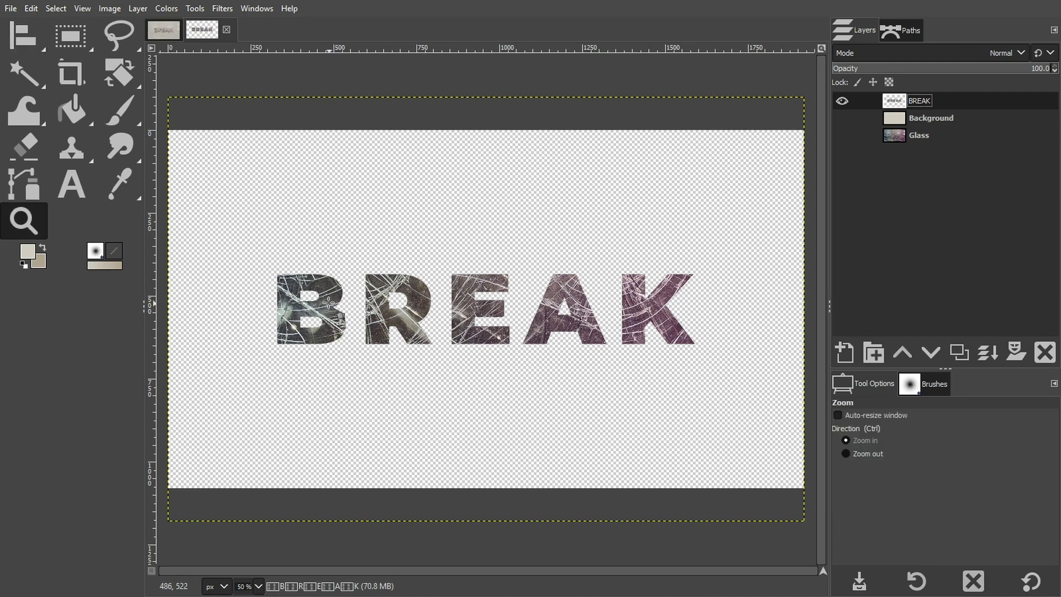
drag(261, 258, 356, 358)
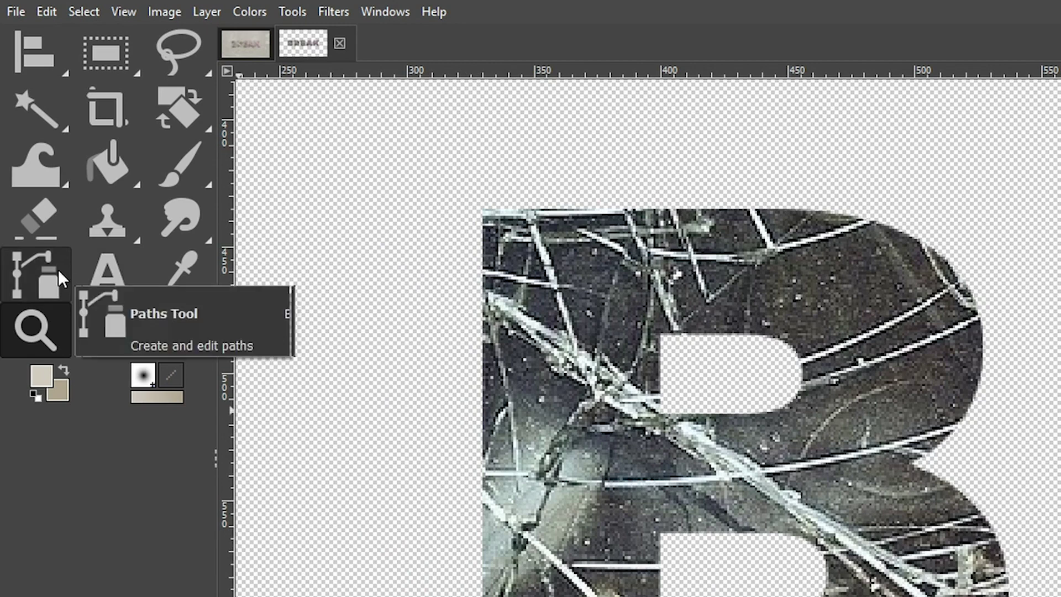
click(58, 270)
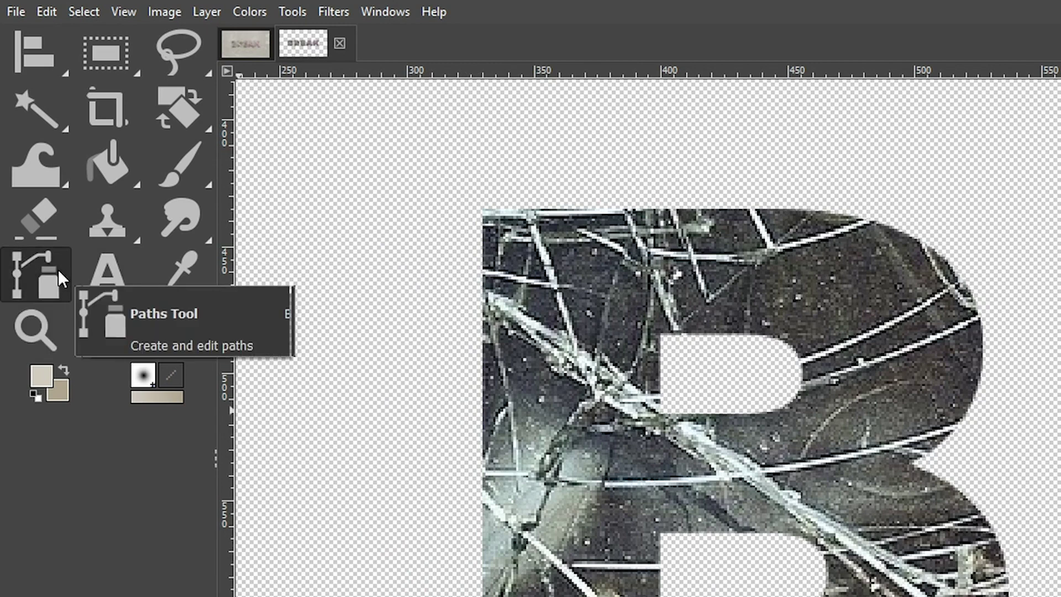
- Draw a closed path from the B's left edge diagonally across it and around its top
click(482, 290)
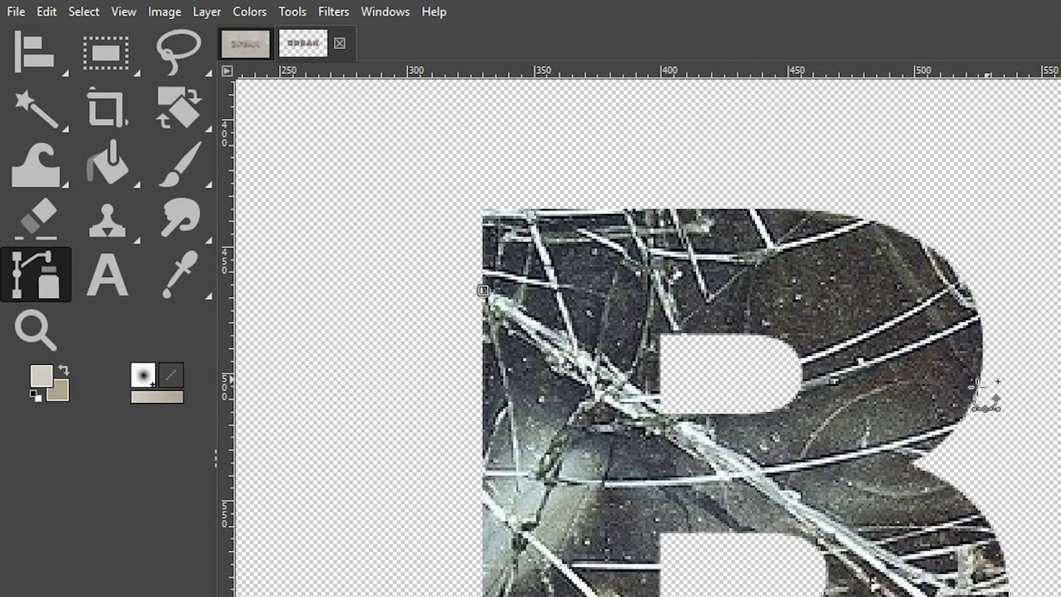
click(753, 474)
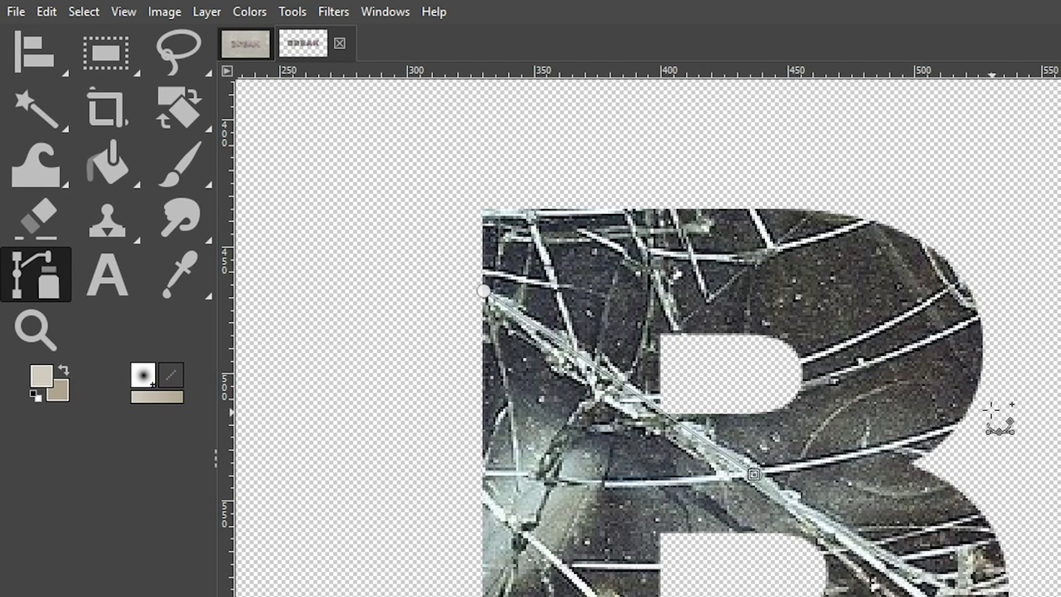
drag(999, 402, 1060, 348)
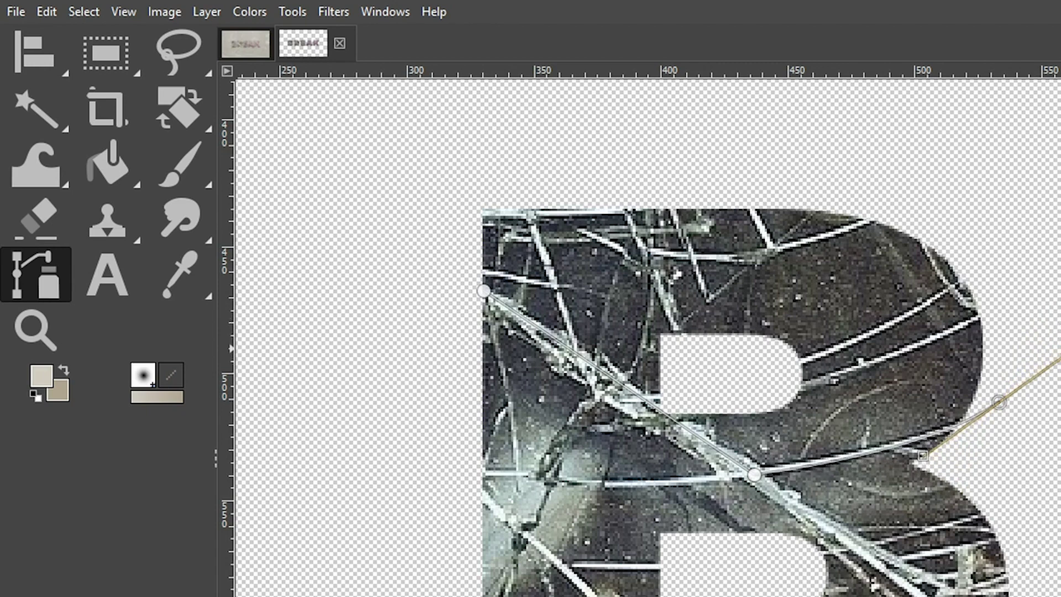
click(1039, 198)
click(758, 116)
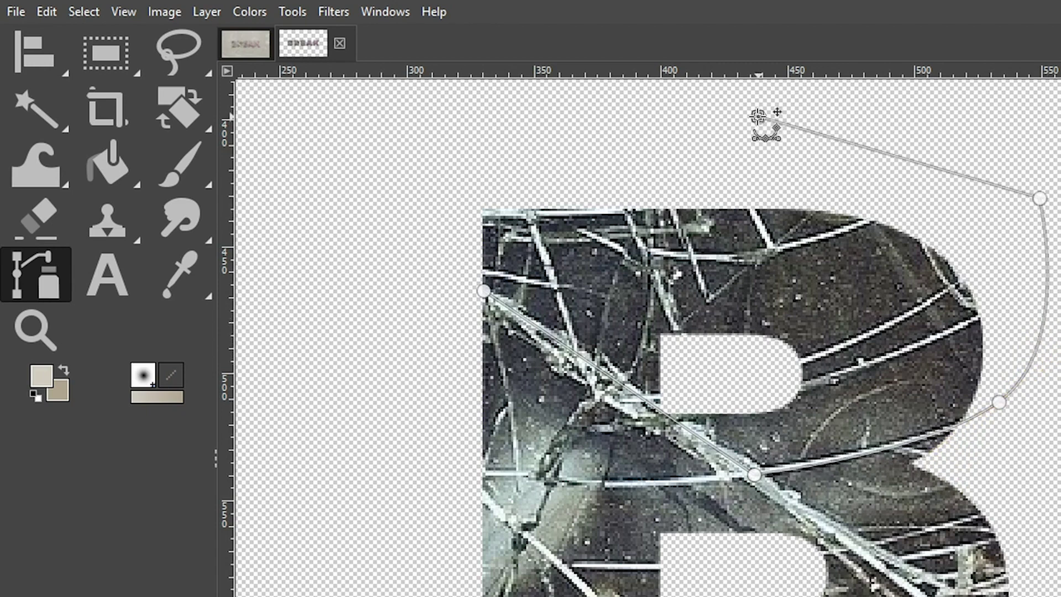
click(441, 135)
click(416, 302)
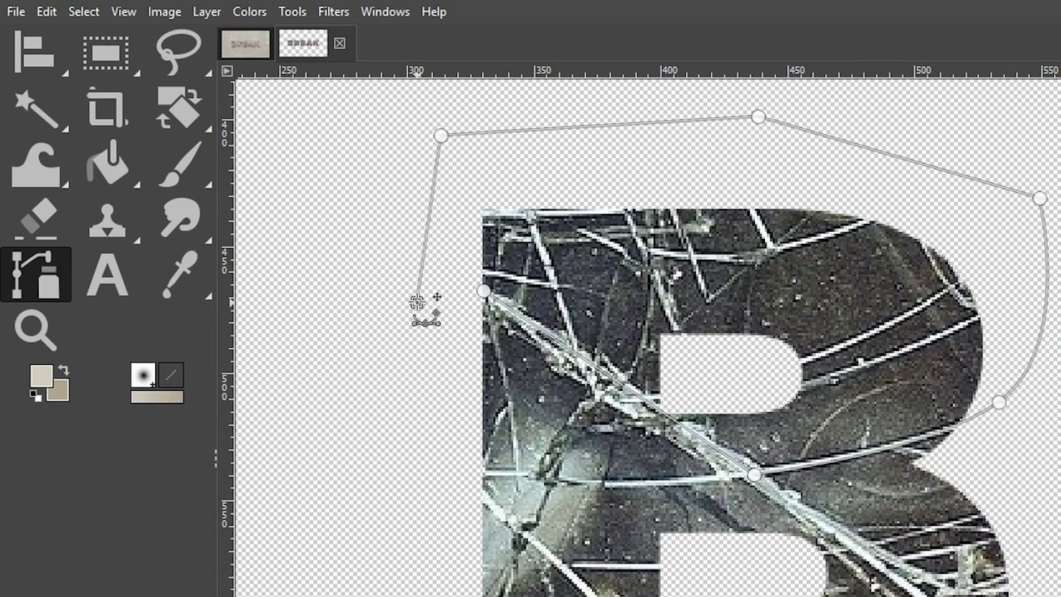
ctrl+click(483, 291)
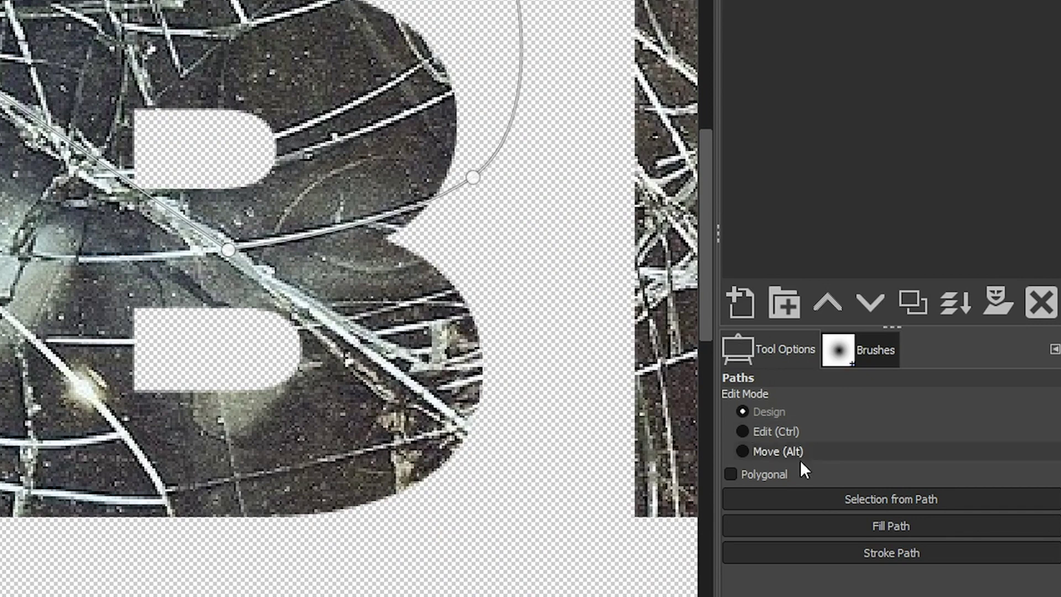
- Cut the path's selection from the B and paste it as a new layer, Pasted Layer
click(881, 499)
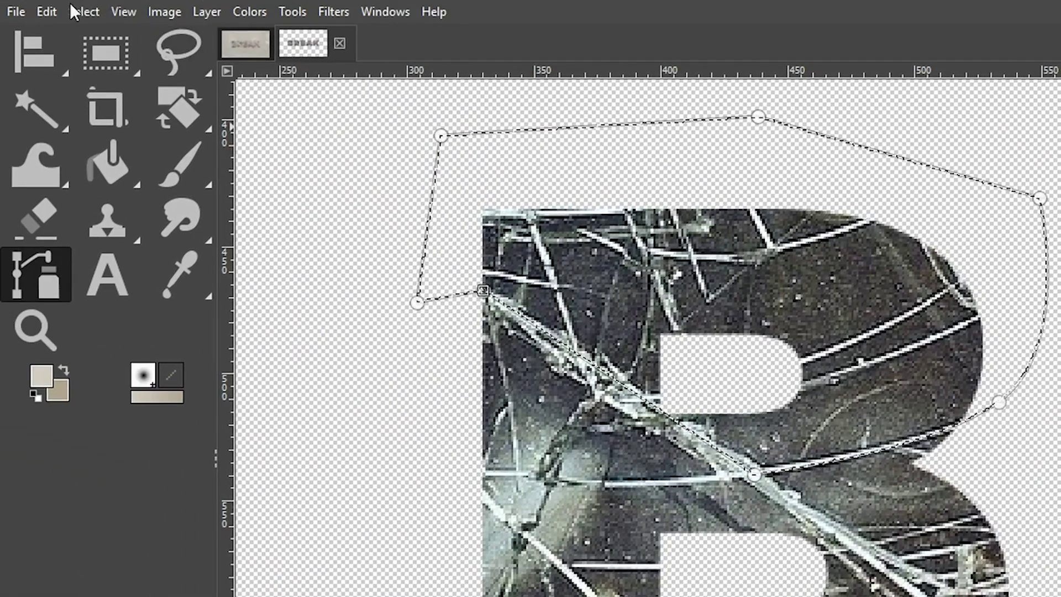
click(53, 7)
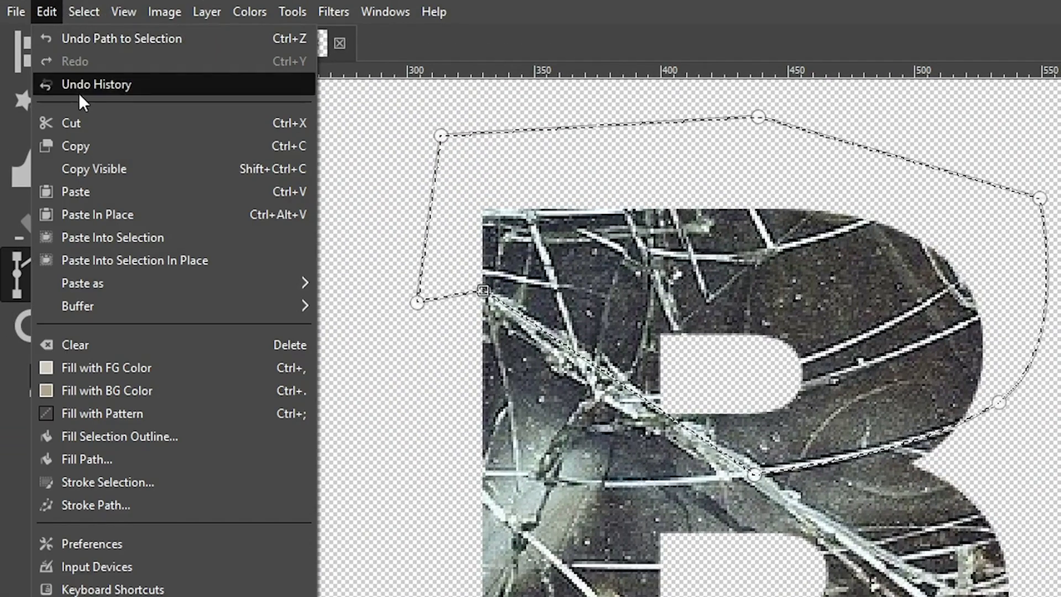
click(80, 122)
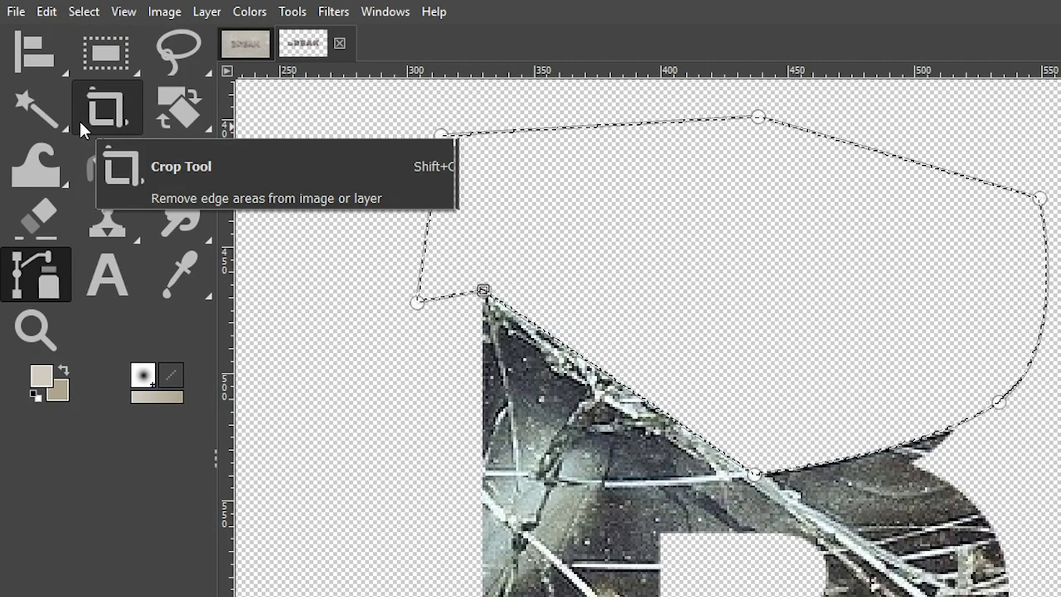
click(49, 10)
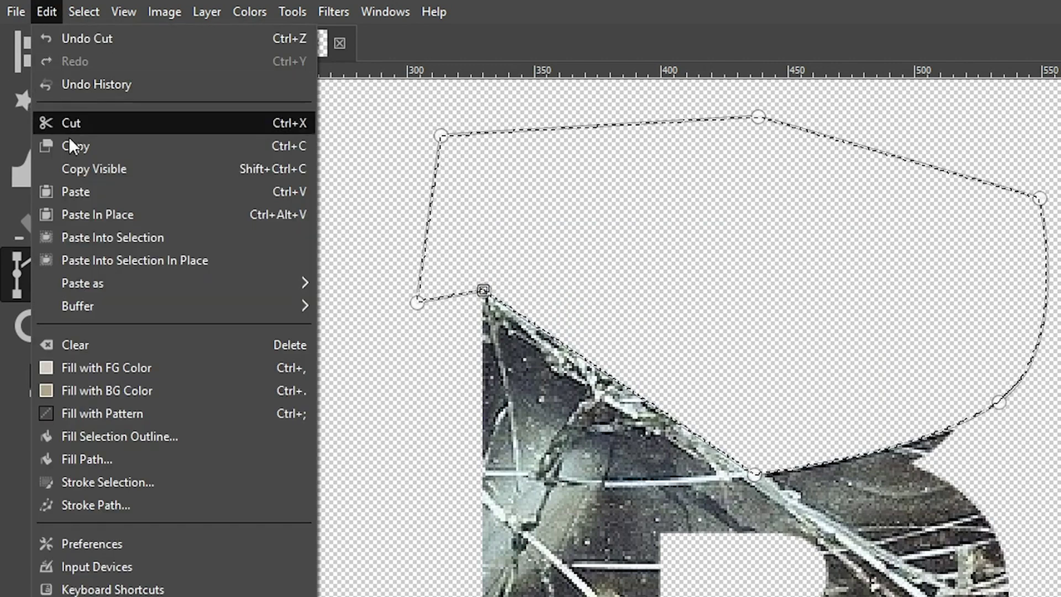
click(74, 191)
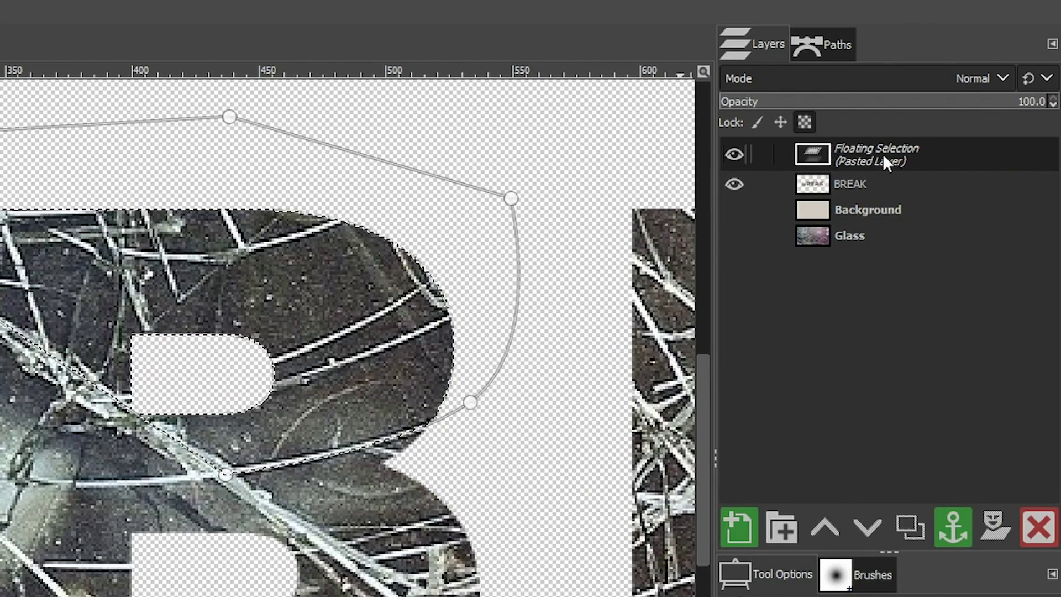
click(747, 526)
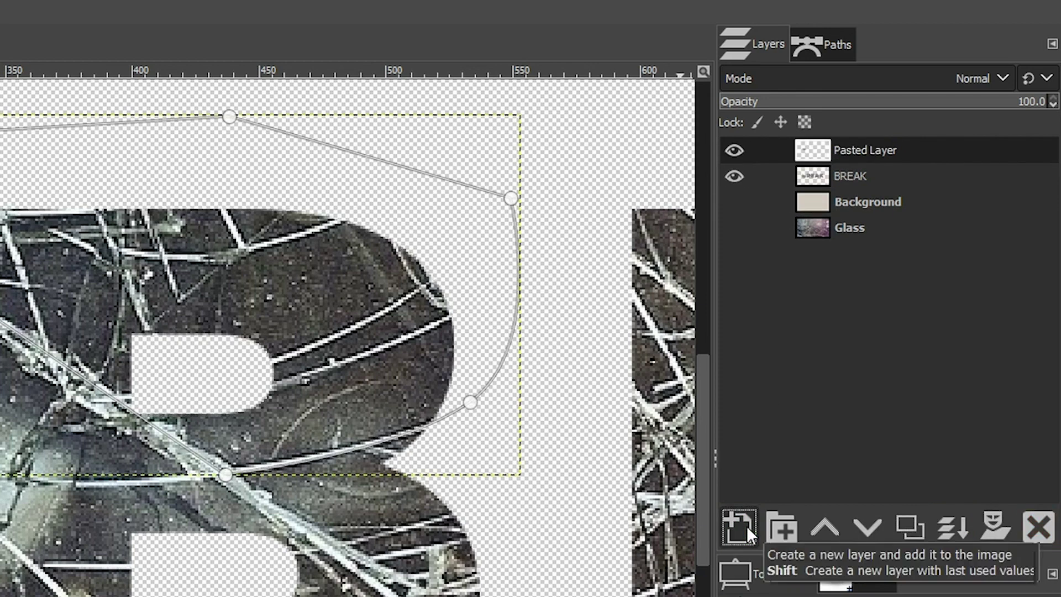
click(735, 150)
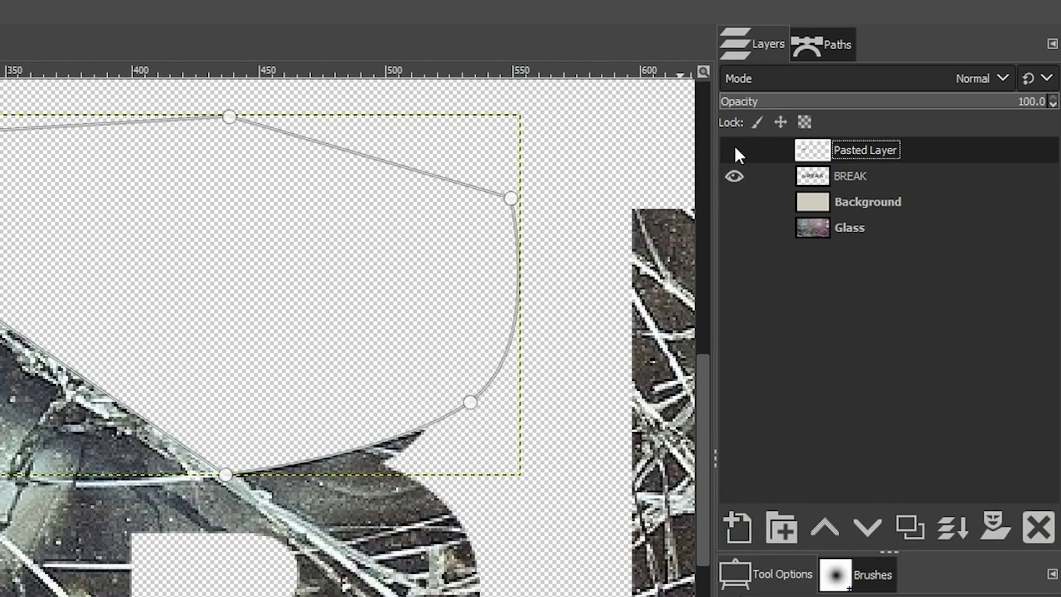
click(734, 151)
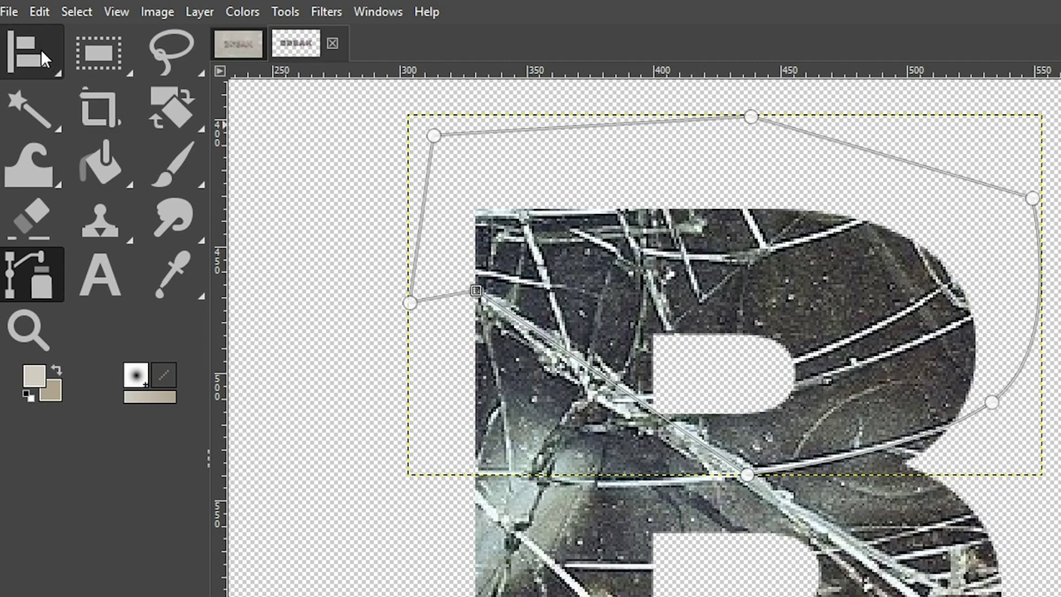
- Lift the B's upper shard upward to open a gap, then start a new path at the B's left edge
drag(41, 49, 119, 54)
drag(820, 318, 824, 287)
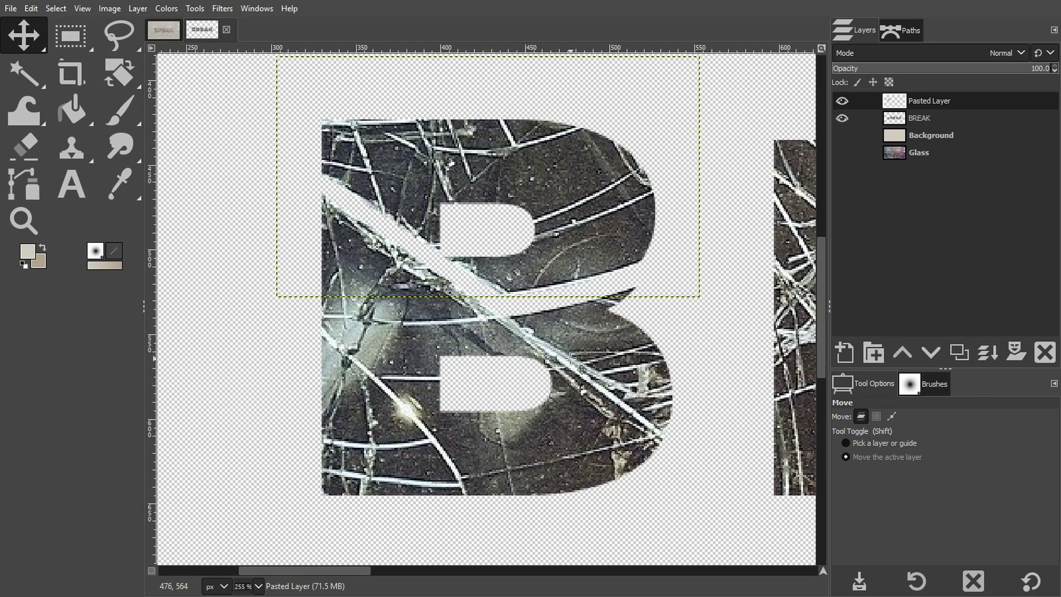
click(46, 183)
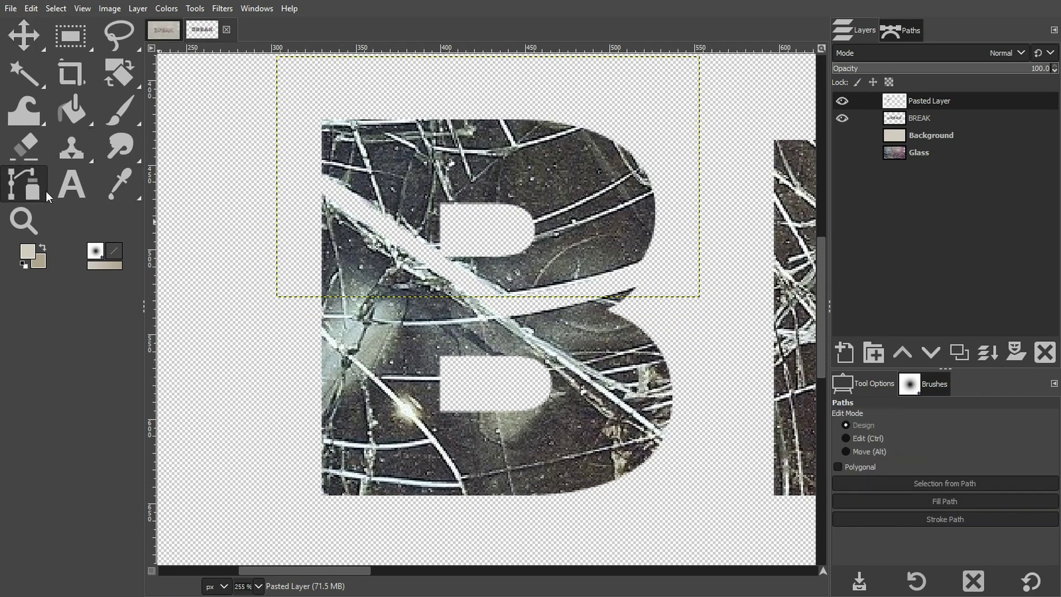
click(320, 330)
- Draw a closed curved path around the B's lower-left shard and convert it to a selection
click(468, 517)
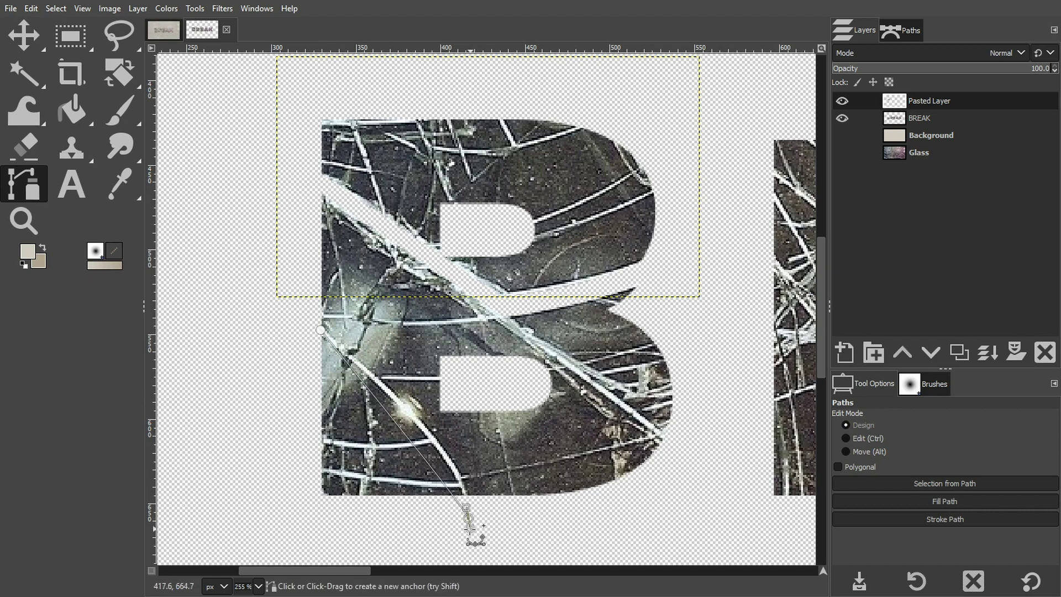
drag(469, 528, 446, 562)
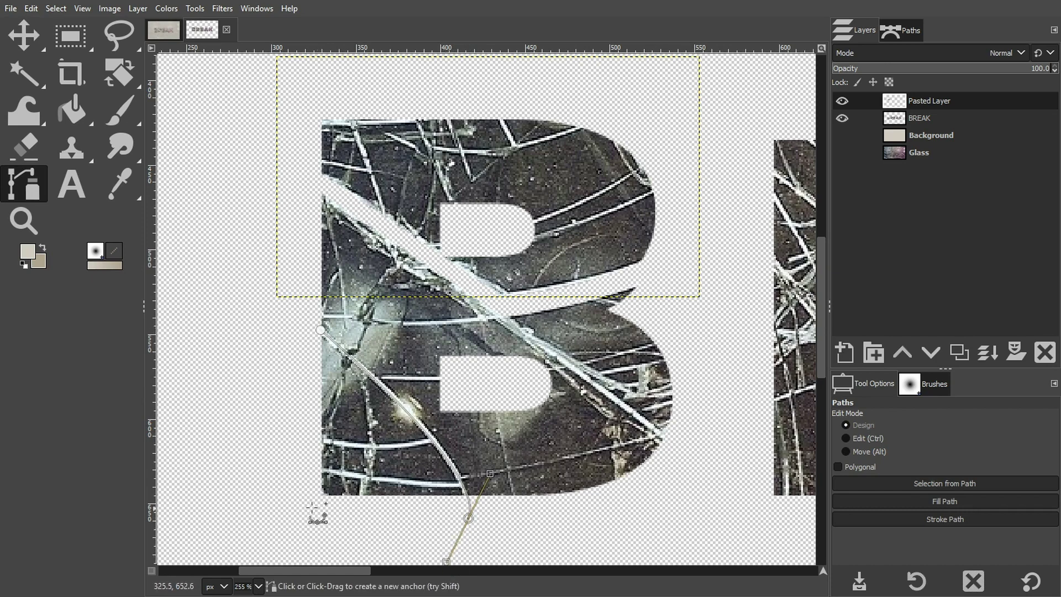
drag(289, 527, 276, 378)
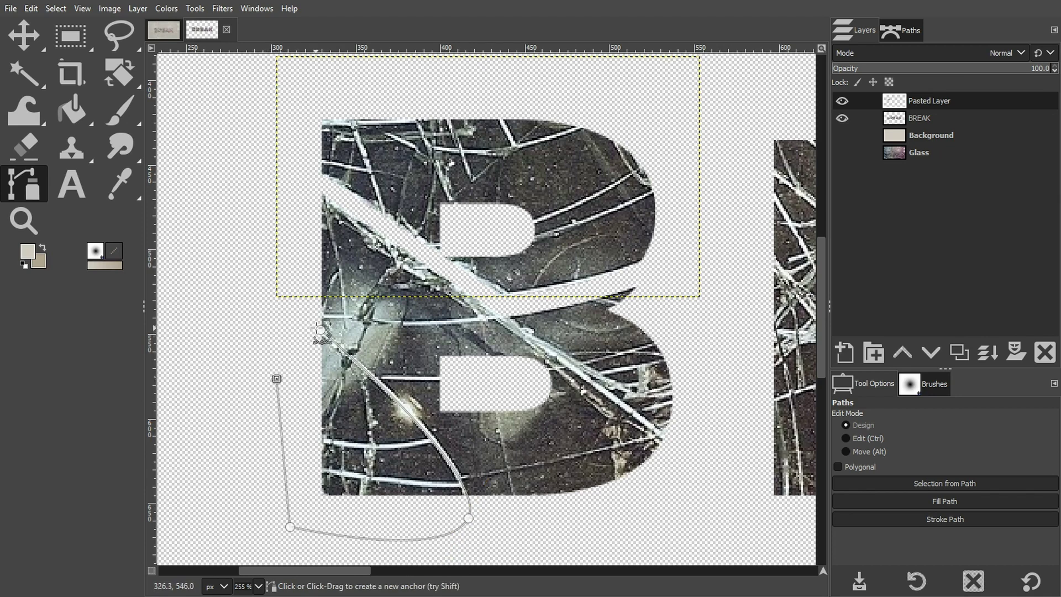
ctrl+click(320, 330)
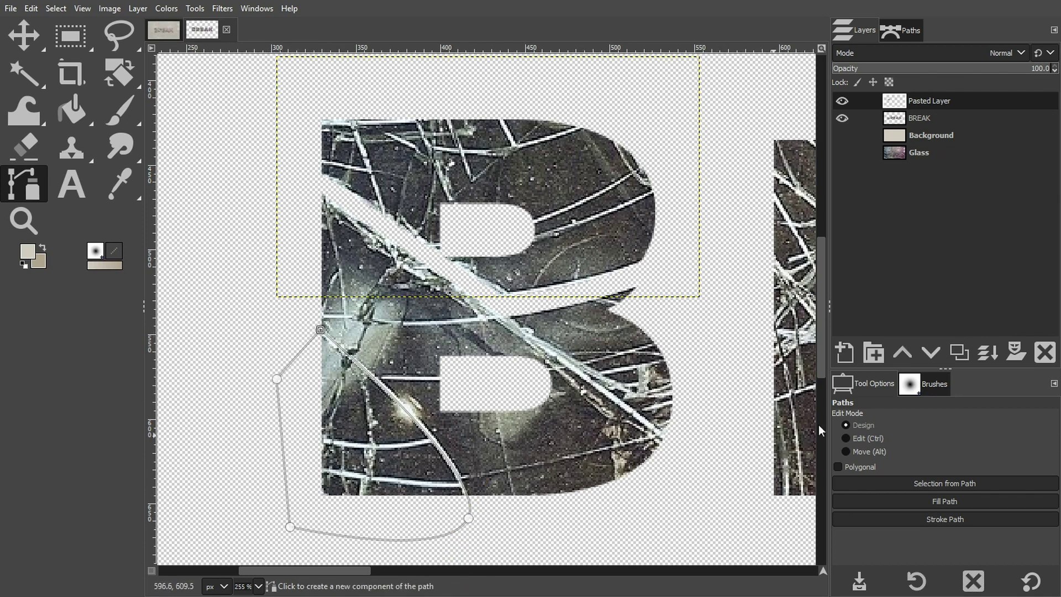
click(927, 483)
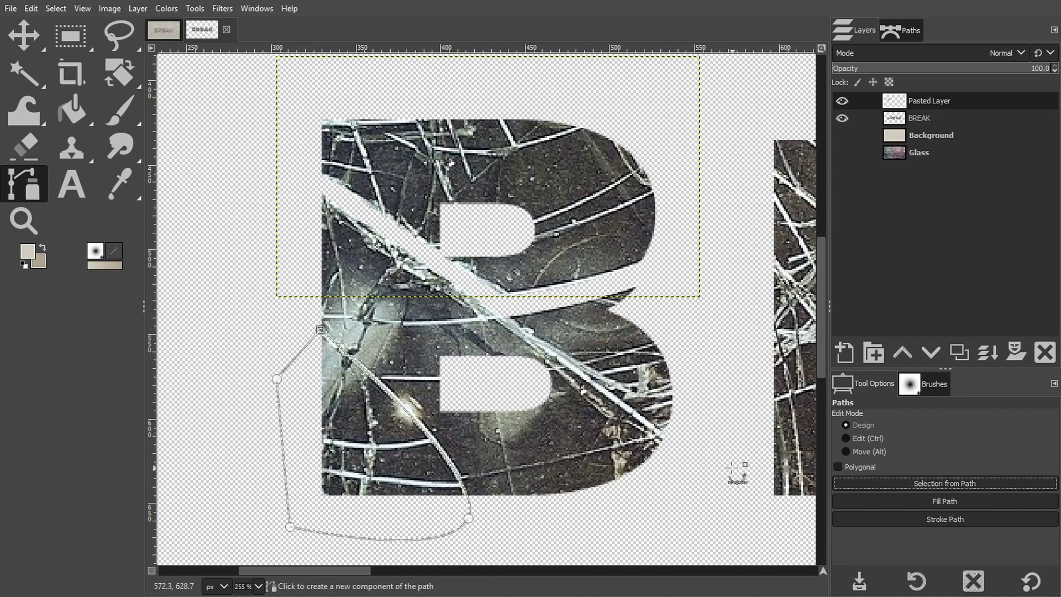
click(38, 8)
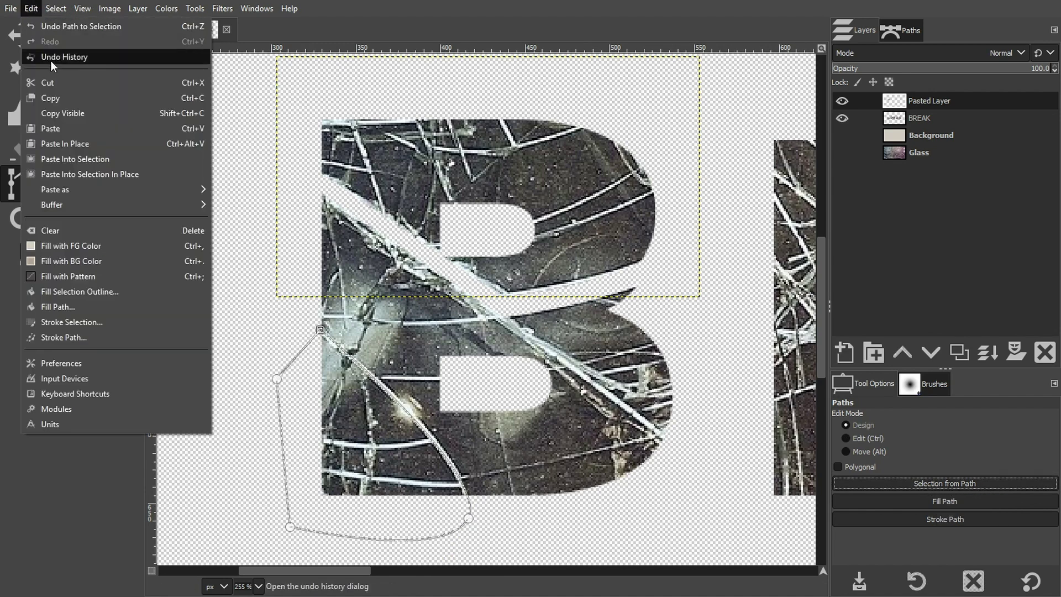
- Cut the outlined shard from the BREAK layer and paste it as the new layer Pasted Layer #1
click(196, 84)
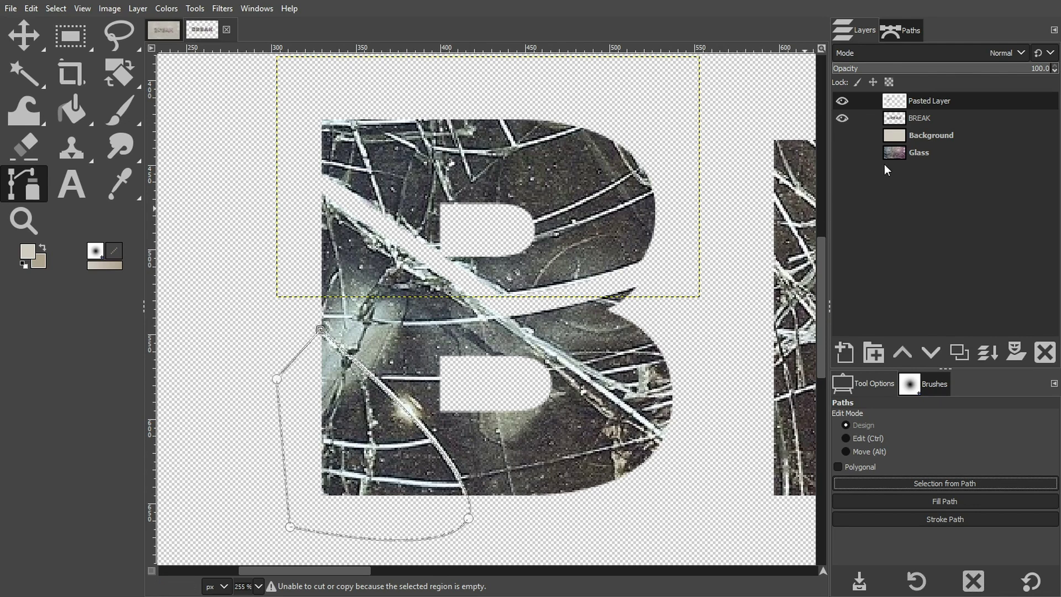
click(843, 98)
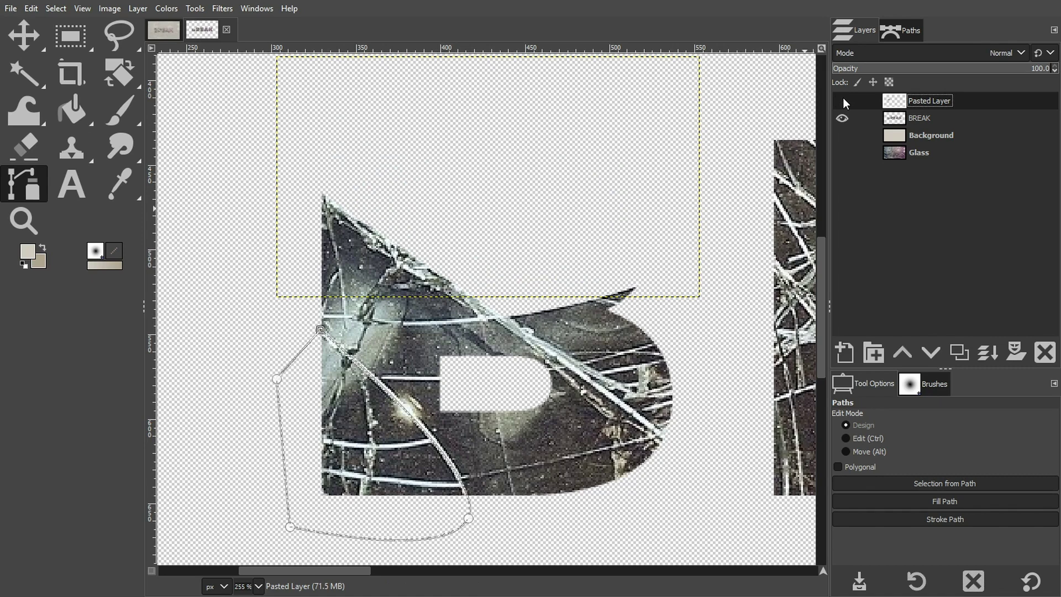
click(843, 100)
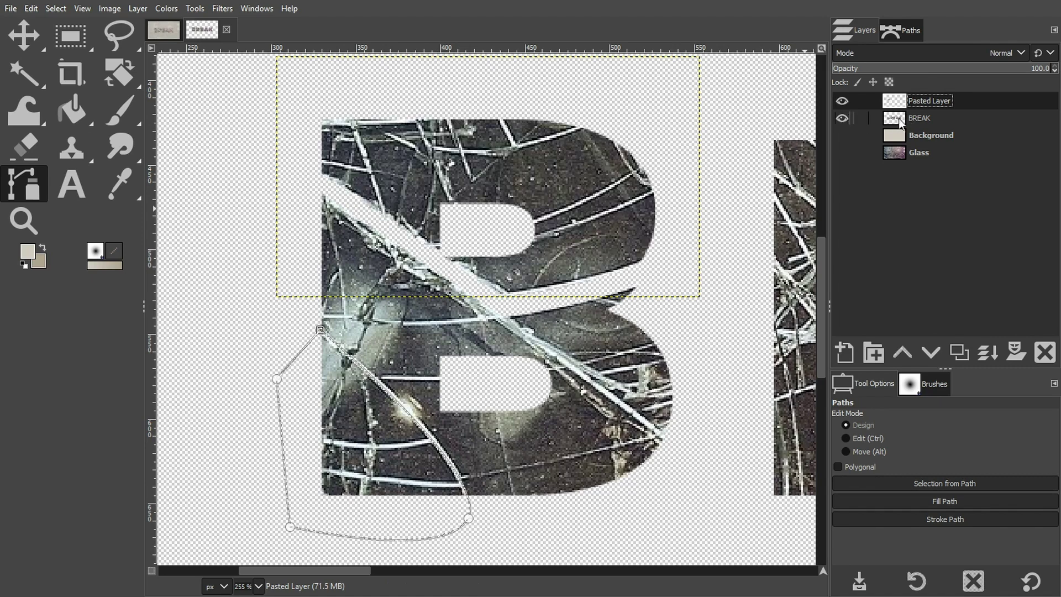
click(911, 120)
click(842, 101)
click(842, 101)
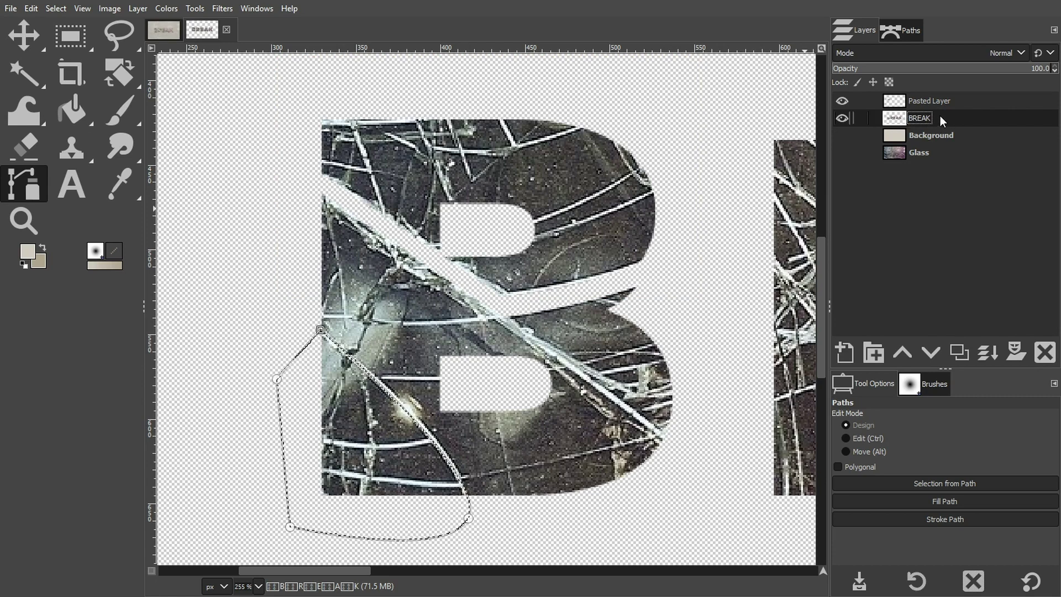
key(ctrl+x)
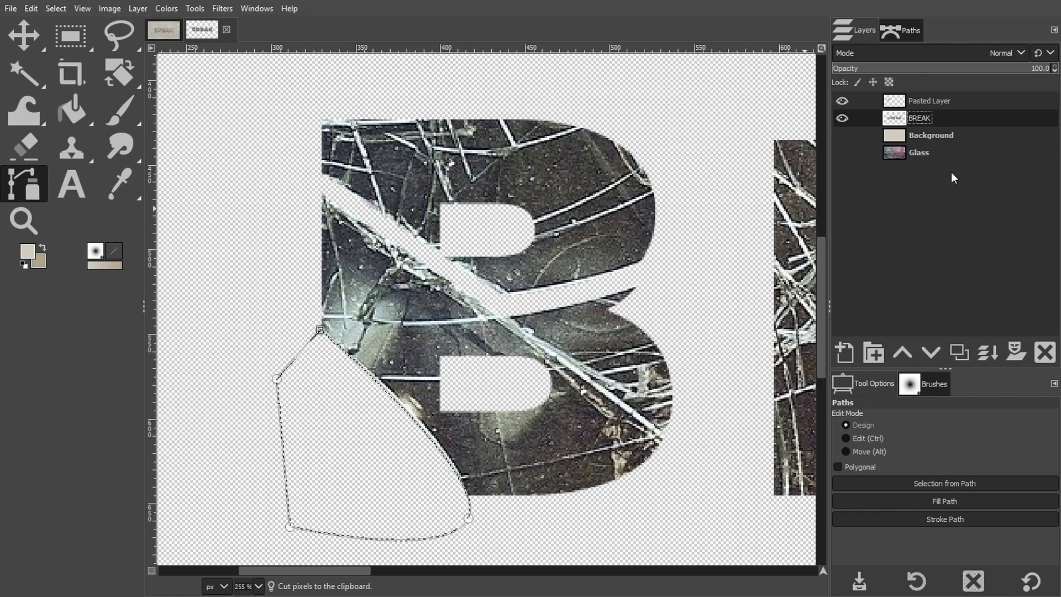
key(ctrl+v)
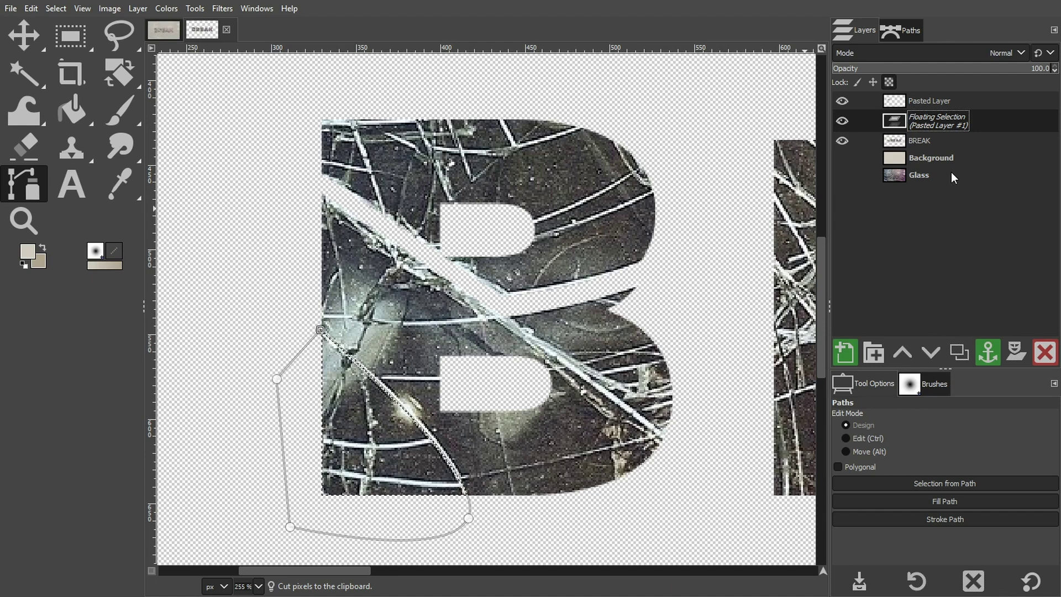
click(845, 352)
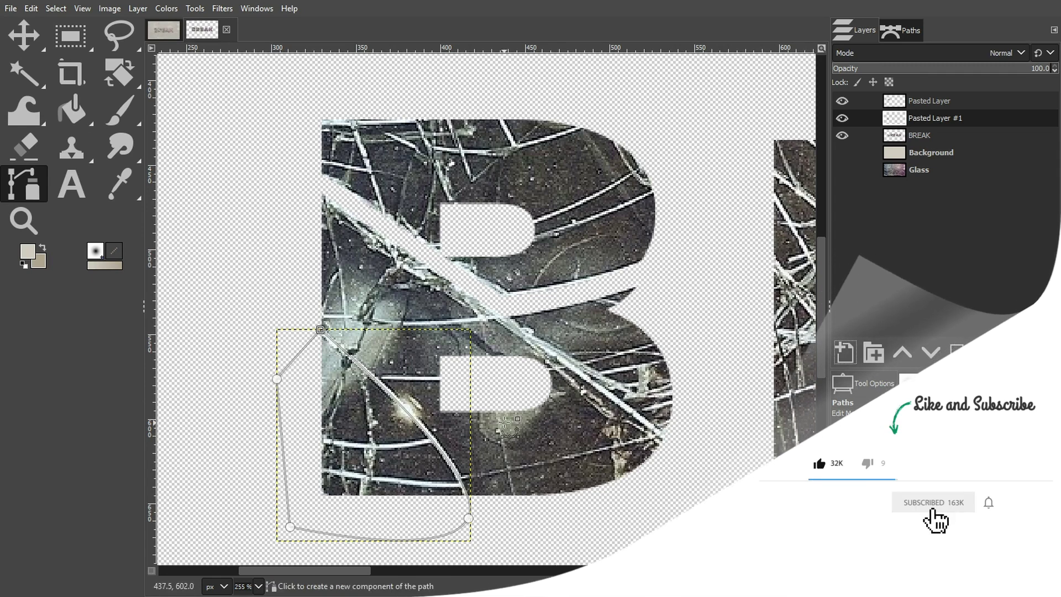
- Zoom out, then outline the R's top shard and cut it onto its own layer
key(z)
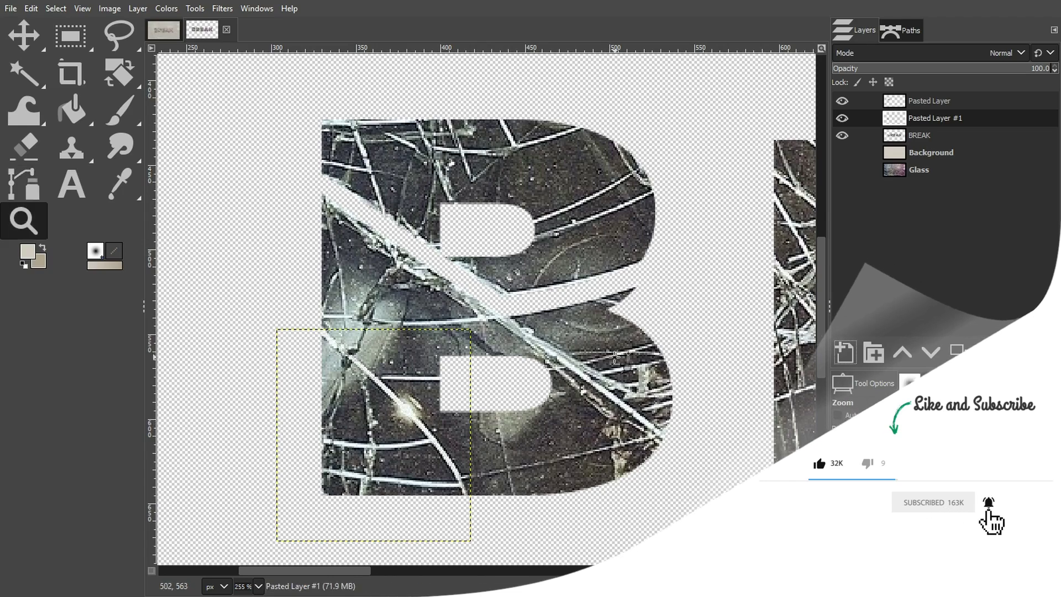
key(minus)
key(minus)
key(minus)
key(Page_Down)
key(b)
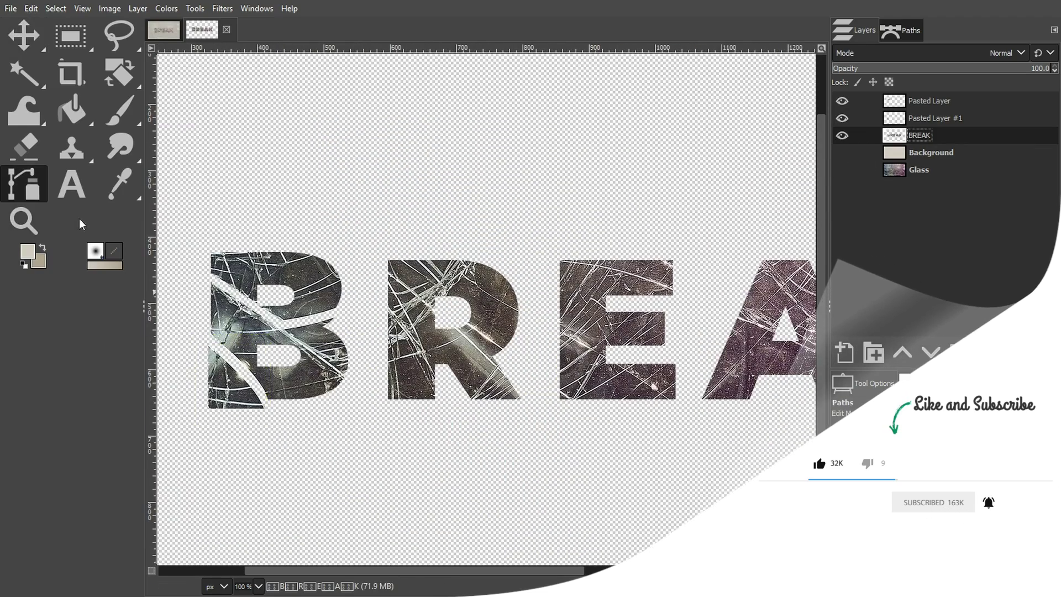
click(428, 303)
click(373, 259)
click(376, 232)
click(456, 250)
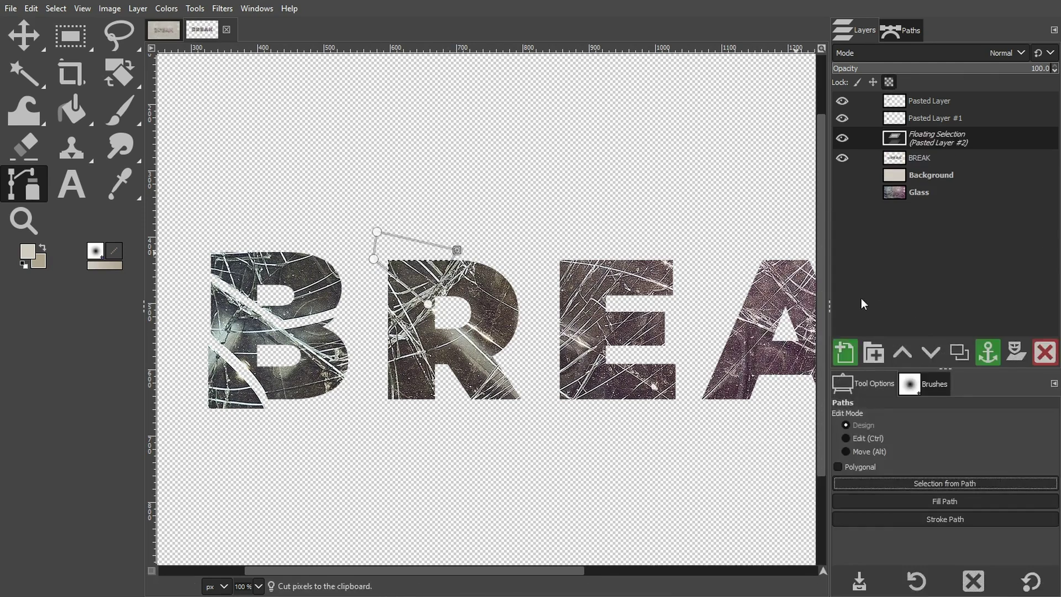
drag(411, 276, 412, 260)
key(b)
- Outline a second shard across the lower part of the R on the BREAK layer
click(501, 357)
click(535, 382)
click(529, 420)
click(465, 408)
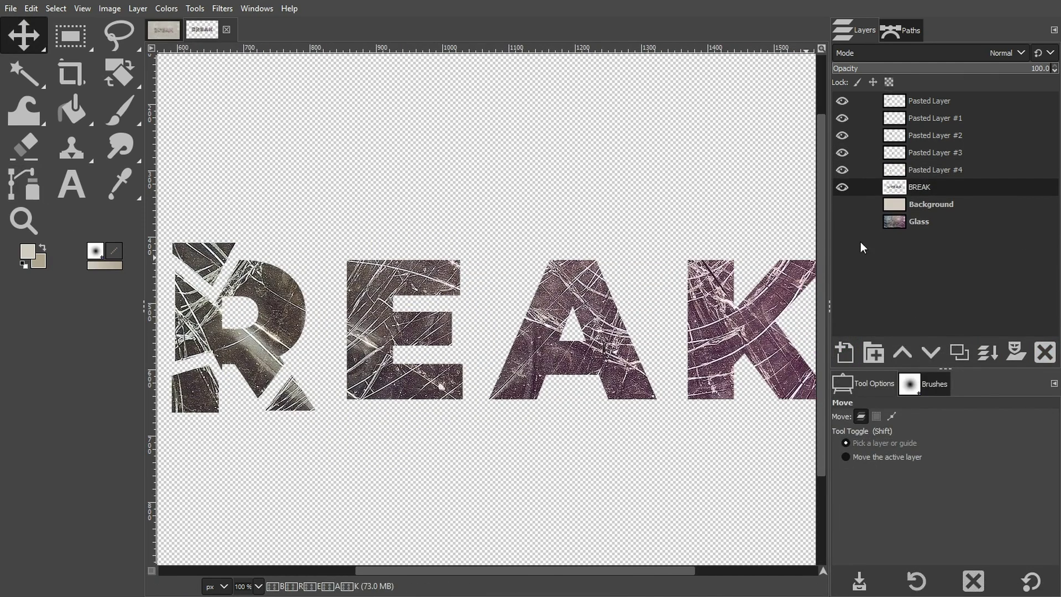
key(b)
click(340, 260)
- Cut the top and lower shards of the E and the A onto separate layers
click(425, 241)
click(493, 251)
click(478, 302)
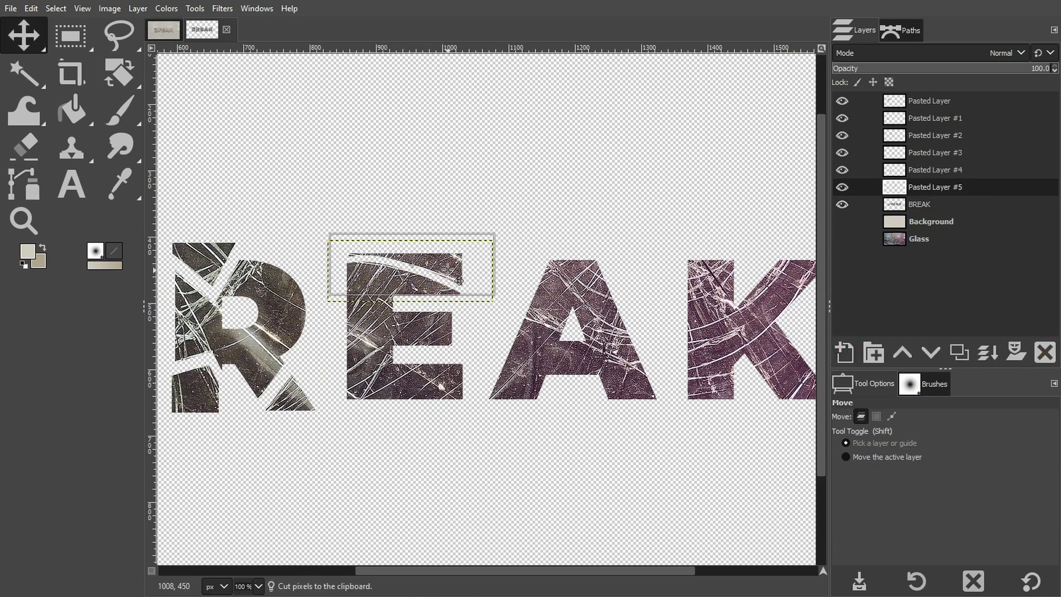
key(b)
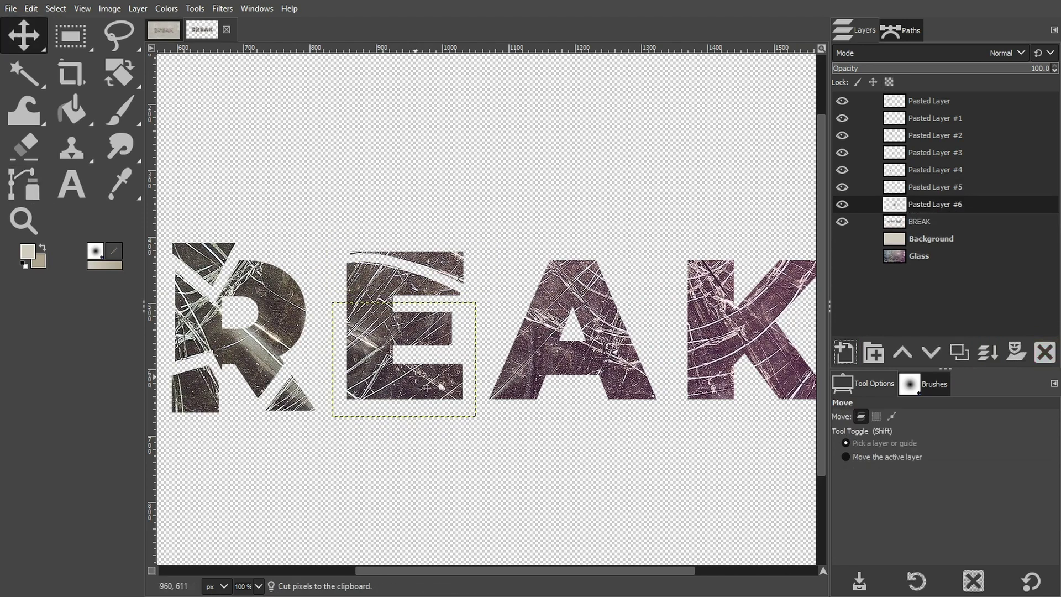
key(b)
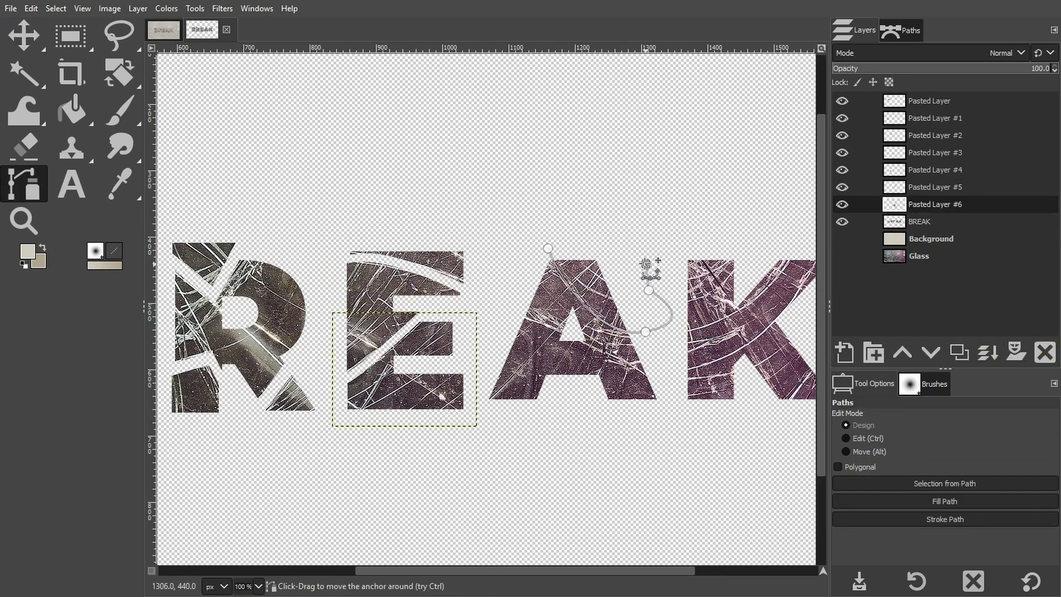
key(b)
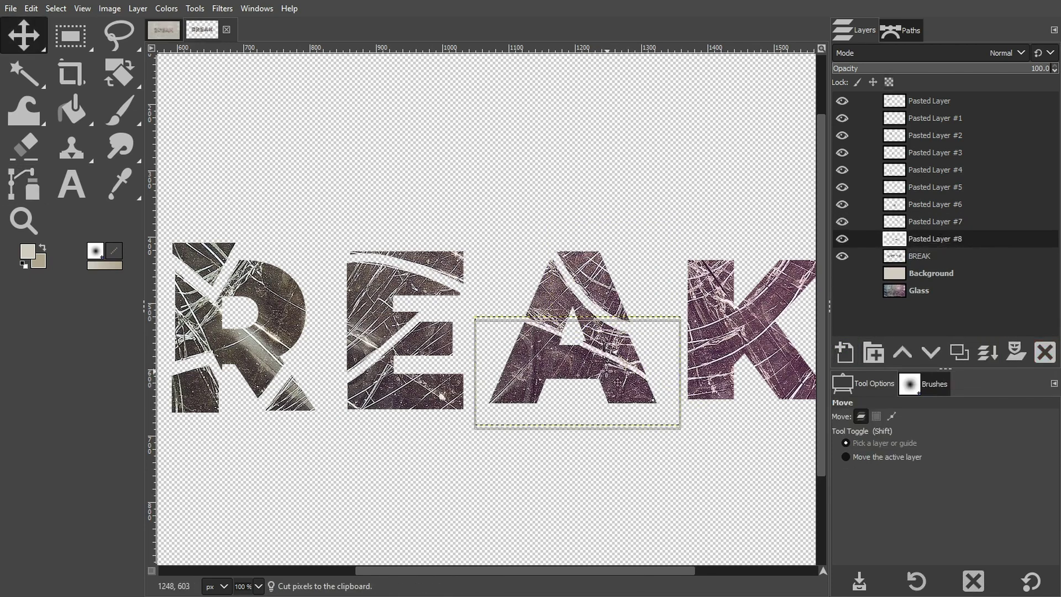
key(b)
scroll(702, 326, right, 3)
- Outline the K's lower shard, cut and paste it, and make it a new layer
click(592, 416)
click(580, 379)
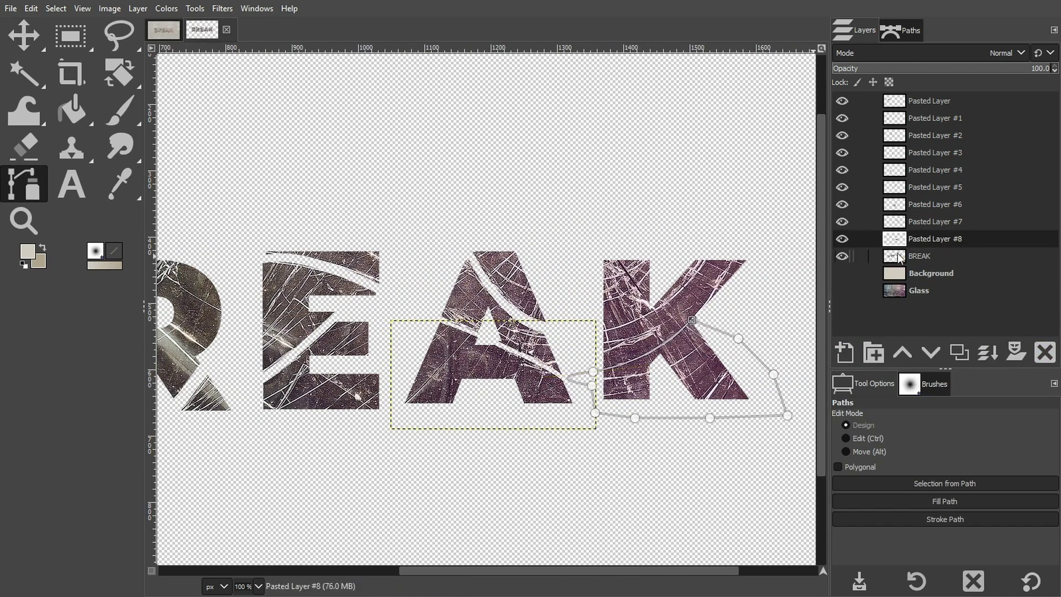
key(ctrl+x)
key(ctrl+v)
key(b)
click(656, 266)
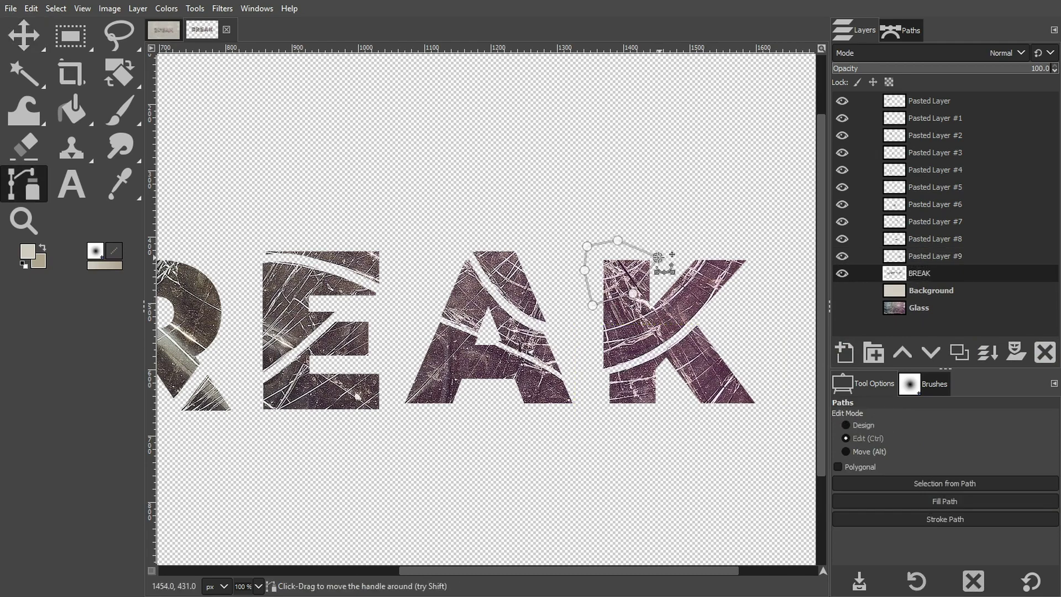
- Cut the K's top shard onto its own layer, then zoom out to show the whole word
key(shift+v)
key(ctrl+x)
key(ctrl+v)
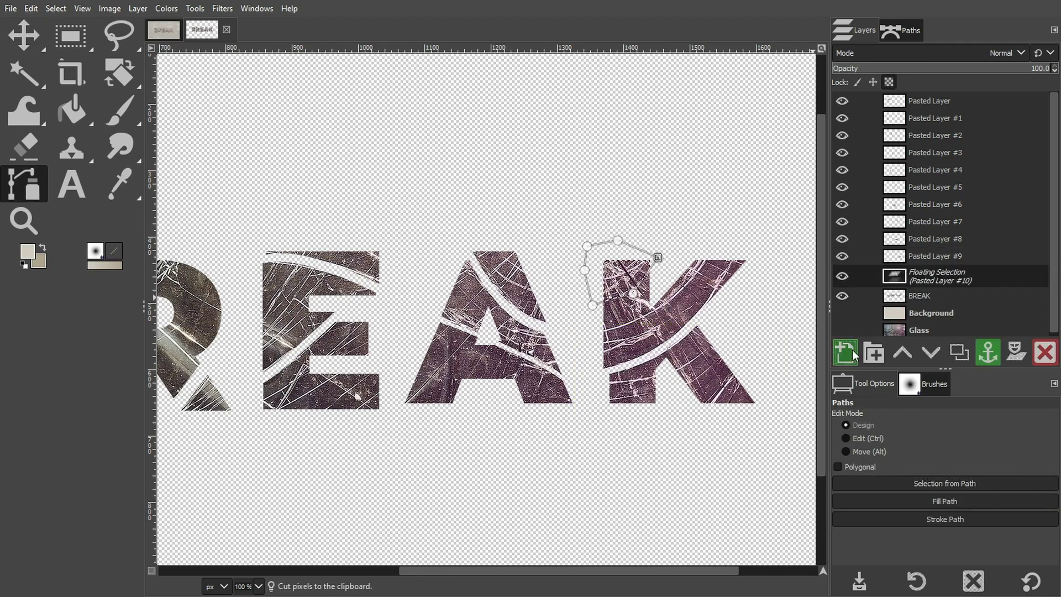
key(shift+ctrl+n)
key(z)
key(minus)
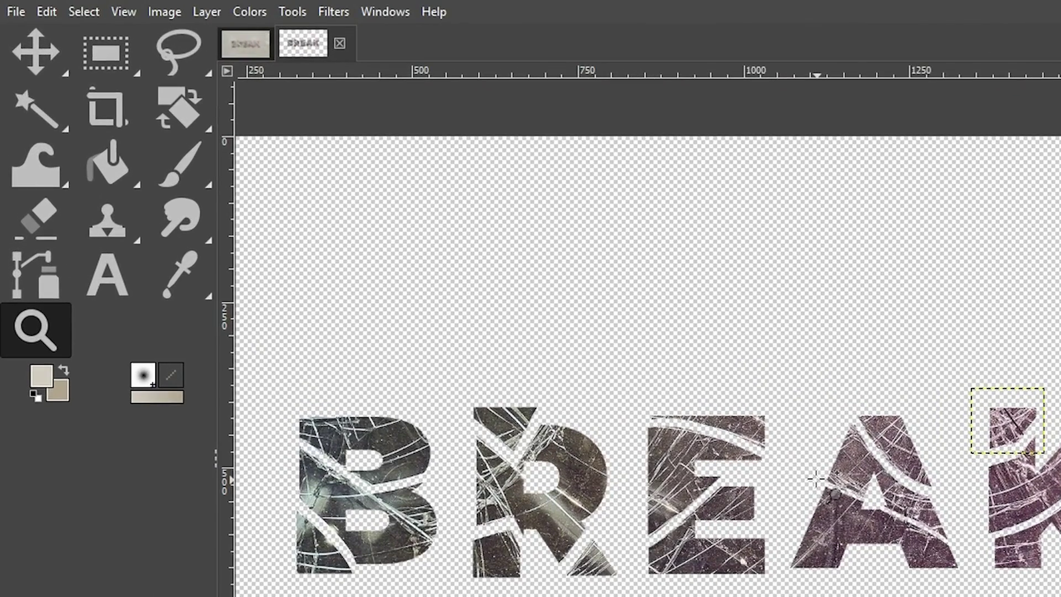
- Rotate the B's upper shard by -4.47°
key(m)
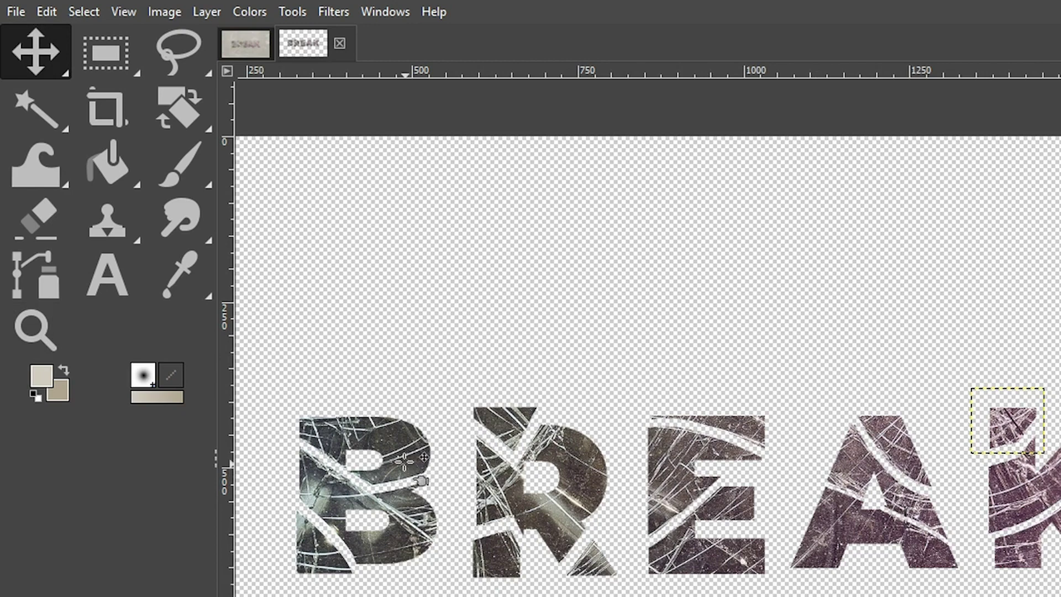
click(403, 453)
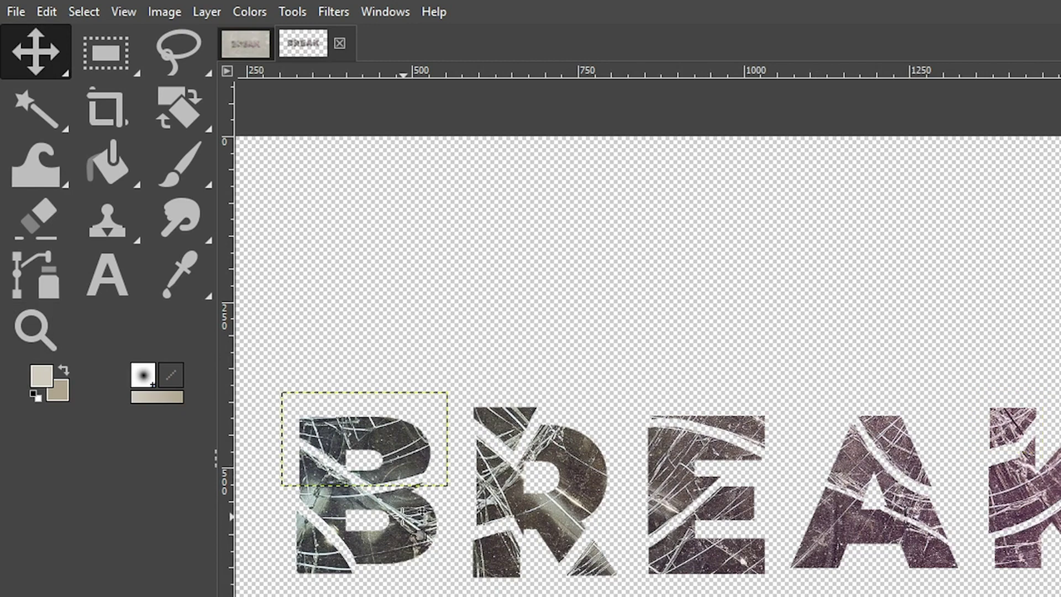
click(420, 534)
click(319, 558)
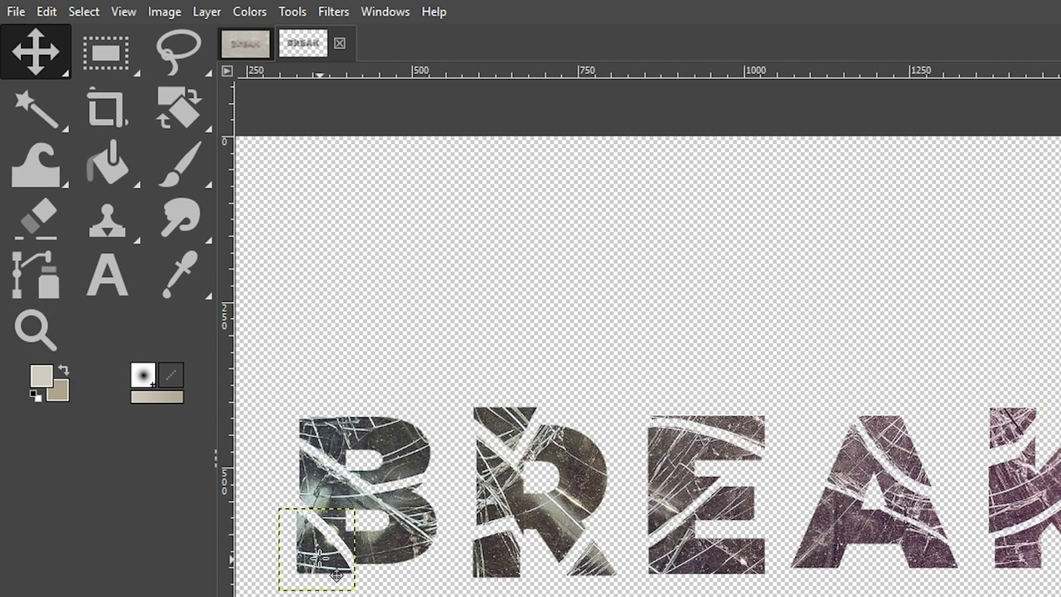
click(390, 450)
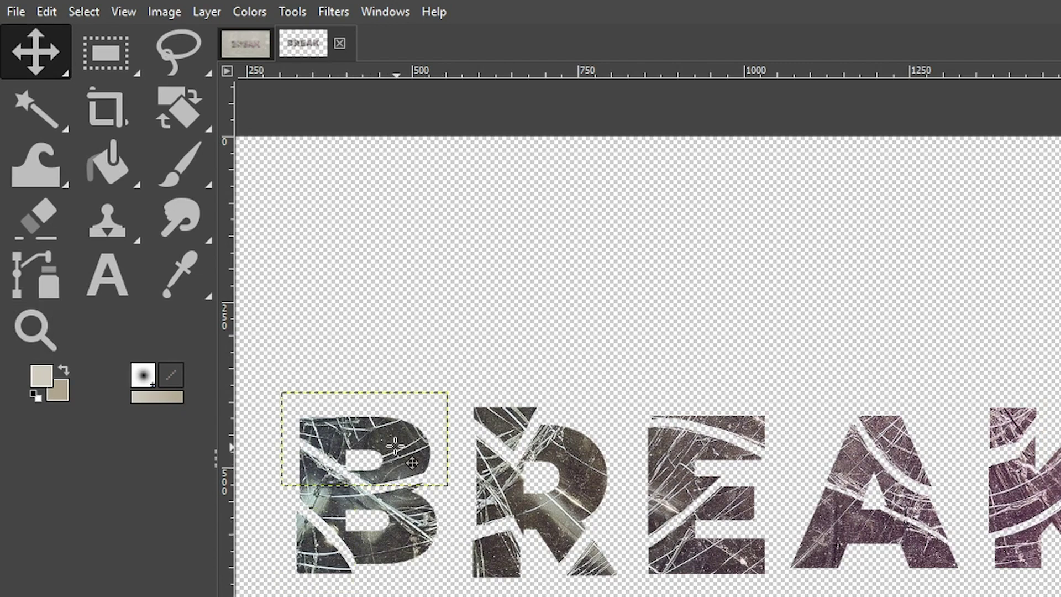
click(191, 116)
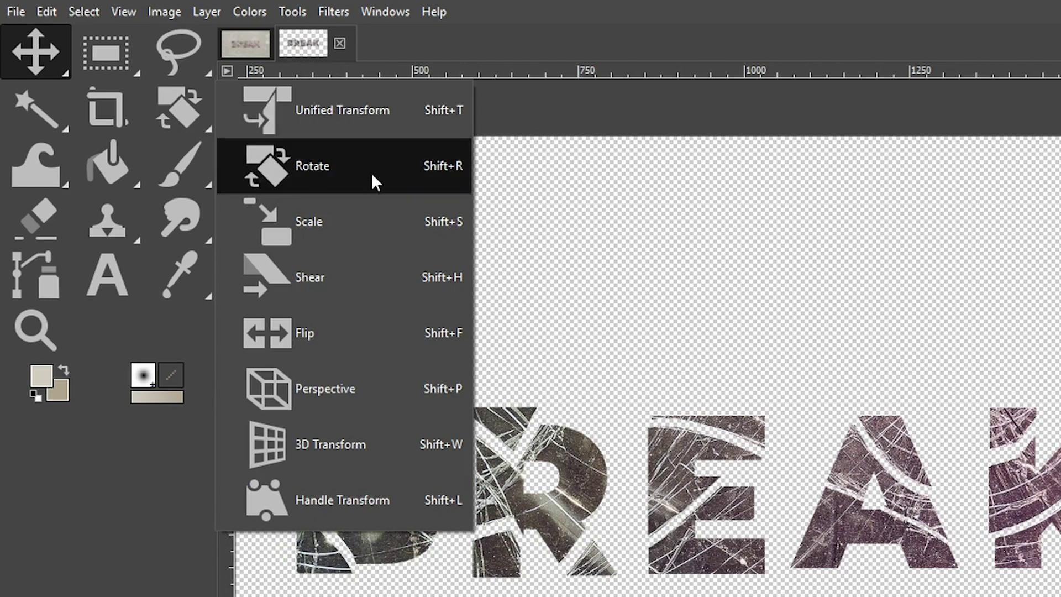
click(451, 171)
drag(423, 450, 427, 446)
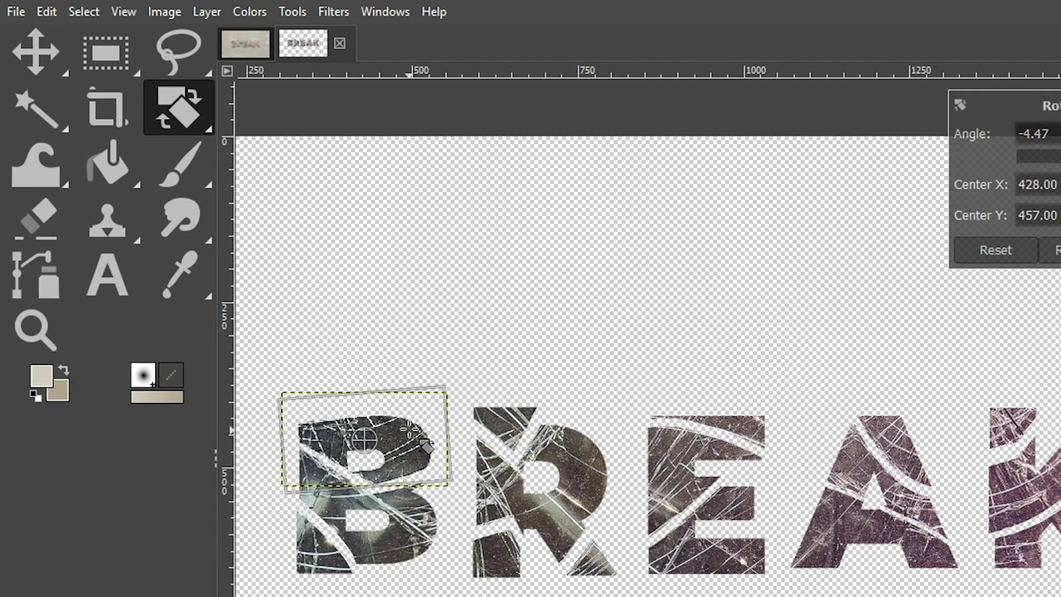
key(Return)
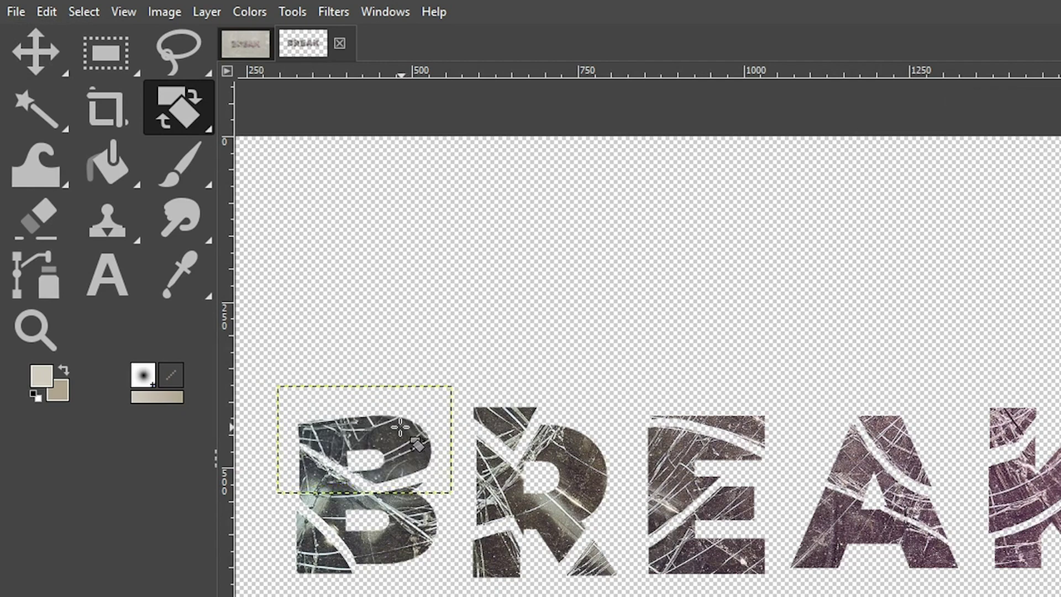
- Rotate the B's lower-left shard to about 13.65°
key(m)
click(315, 547)
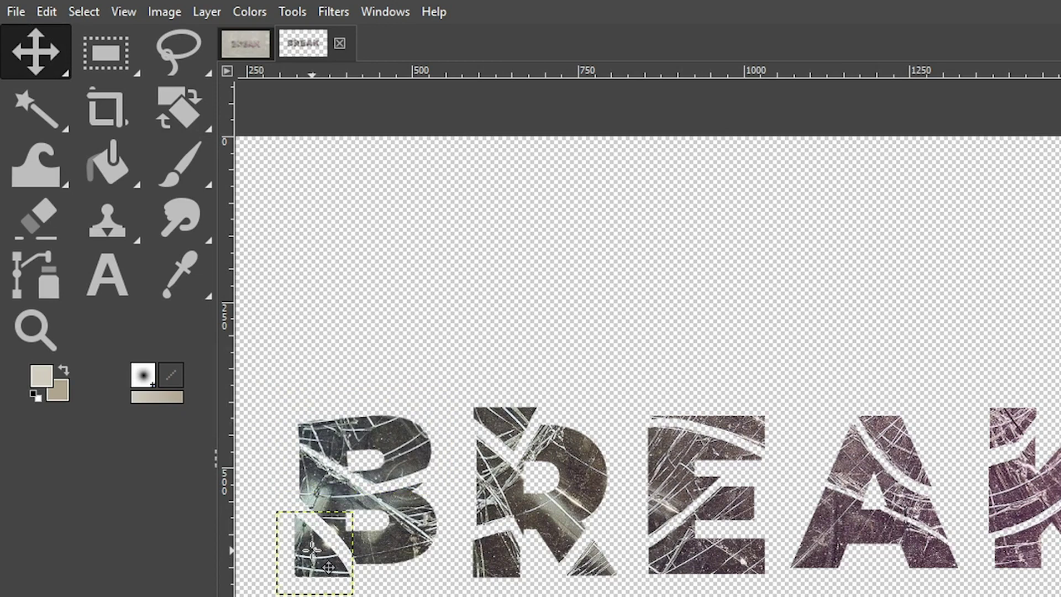
key(shift+r)
click(329, 566)
drag(354, 584, 353, 590)
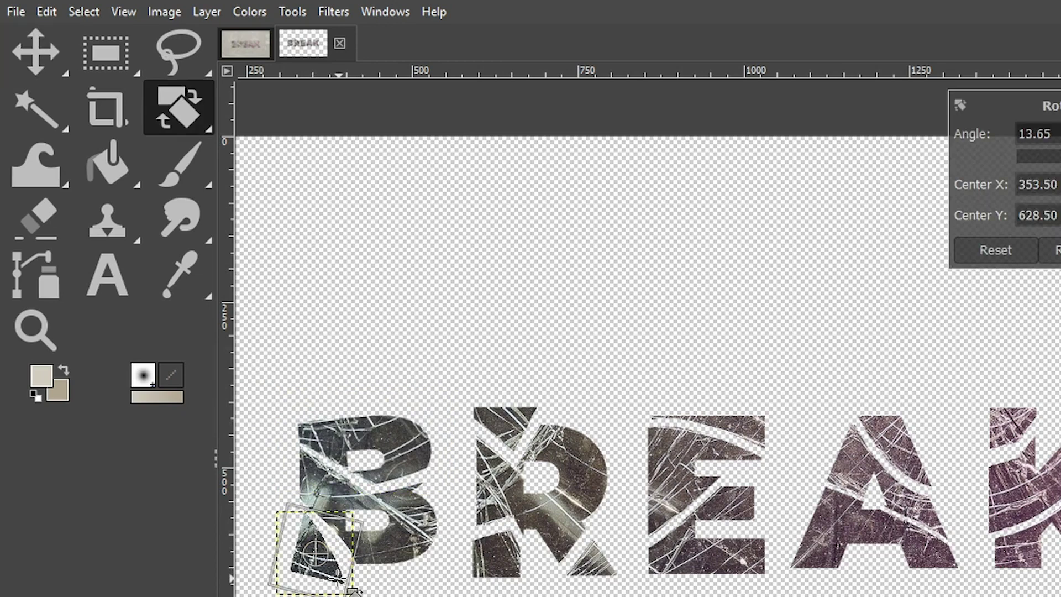
key(Return)
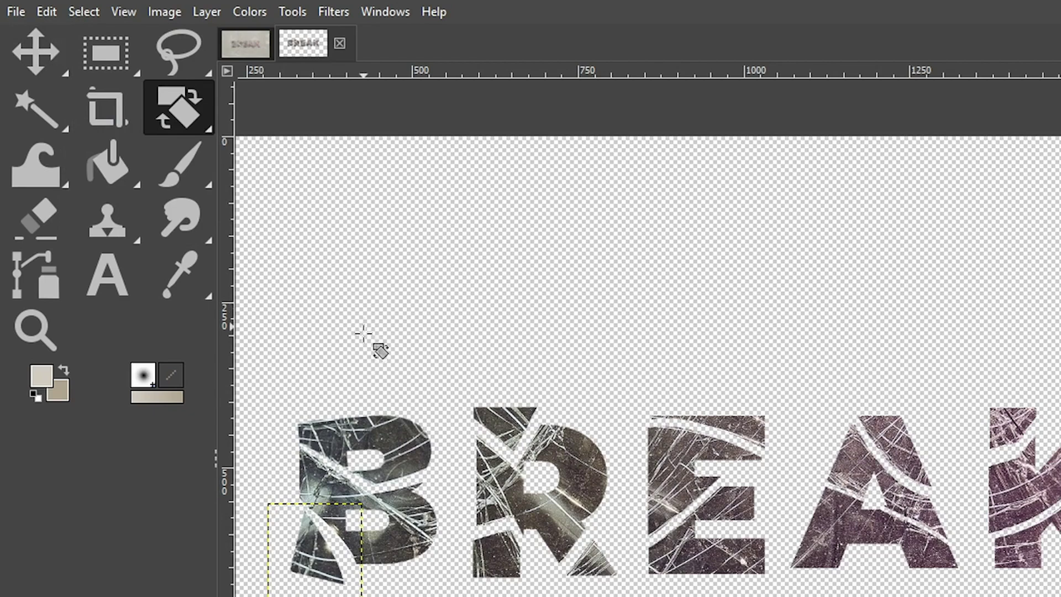
- Shift the R's top shard slightly up-left and rotate it
click(49, 55)
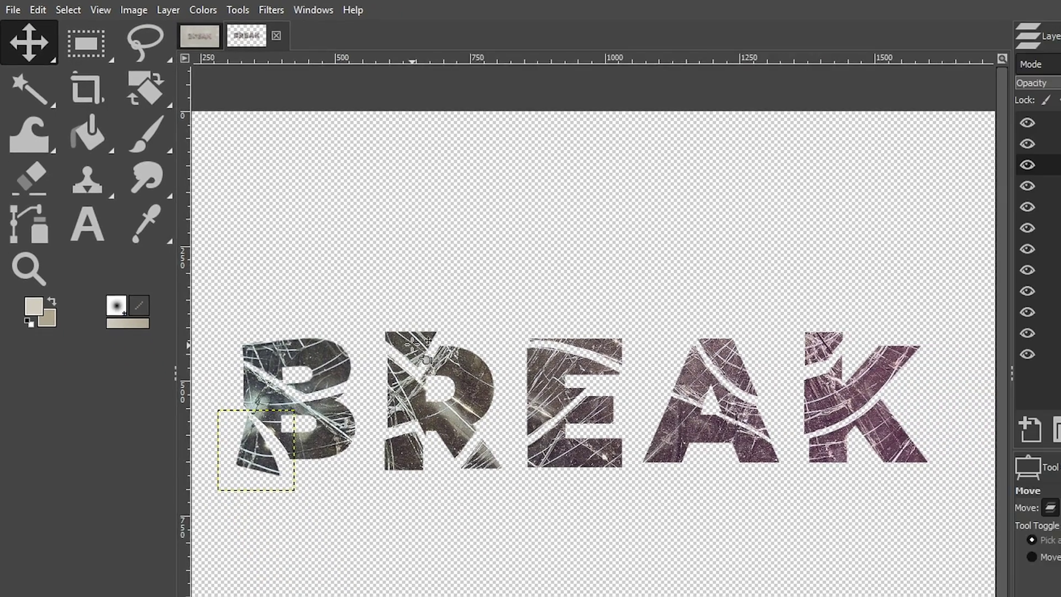
drag(508, 421, 508, 419)
drag(337, 280, 360, 260)
key(shift+r)
click(336, 279)
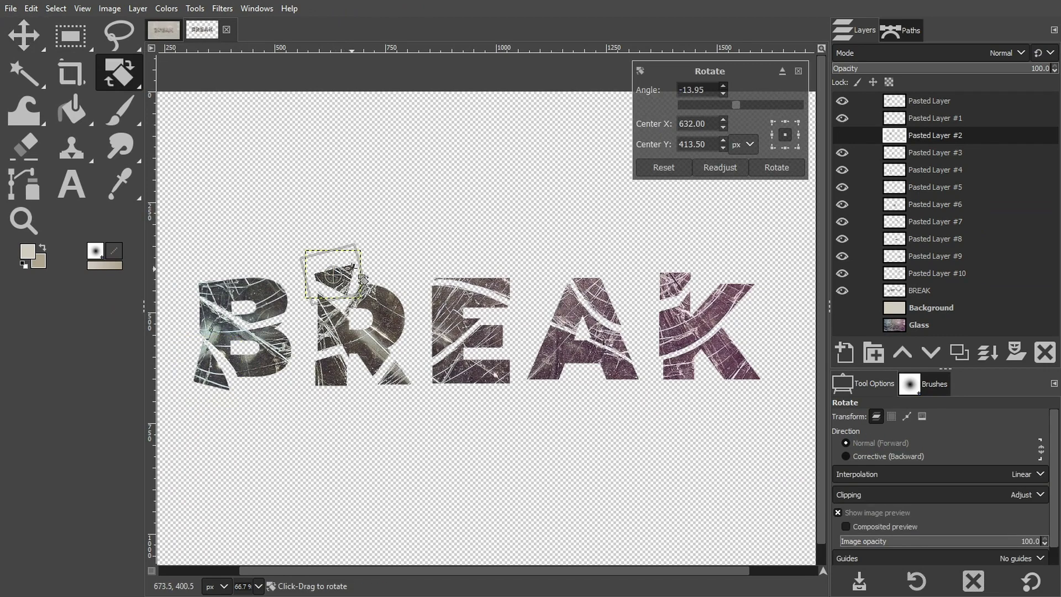
key(Return)
- Nudge the E's bottom shard slightly down-right
click(337, 376)
key(m)
click(514, 289)
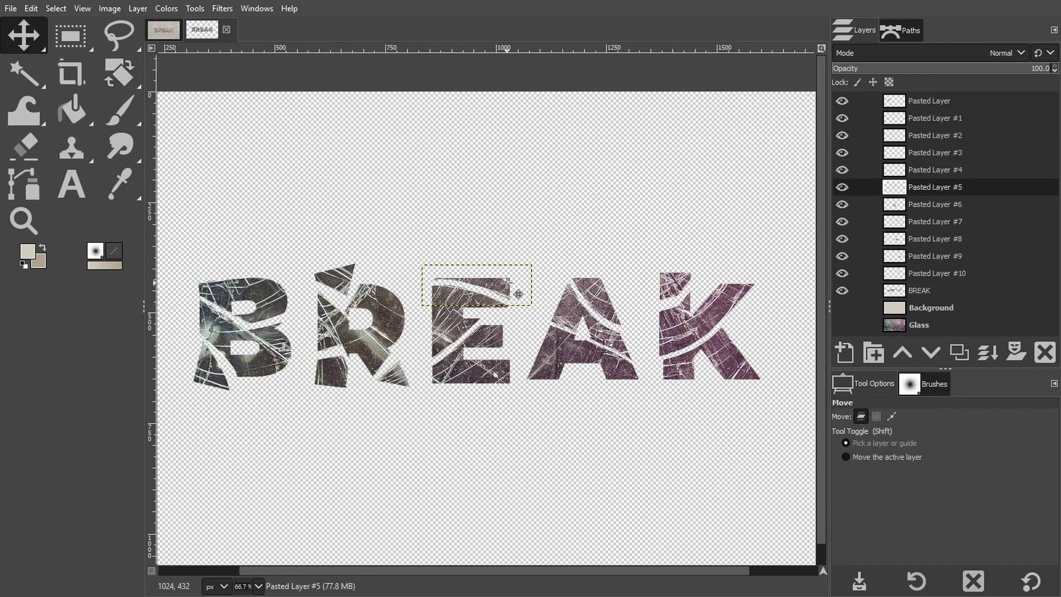
drag(469, 372, 472, 375)
- Tilt the A's bottom and top shards a few degrees each
key(shift+r)
drag(552, 360, 558, 354)
key(Return)
key(m)
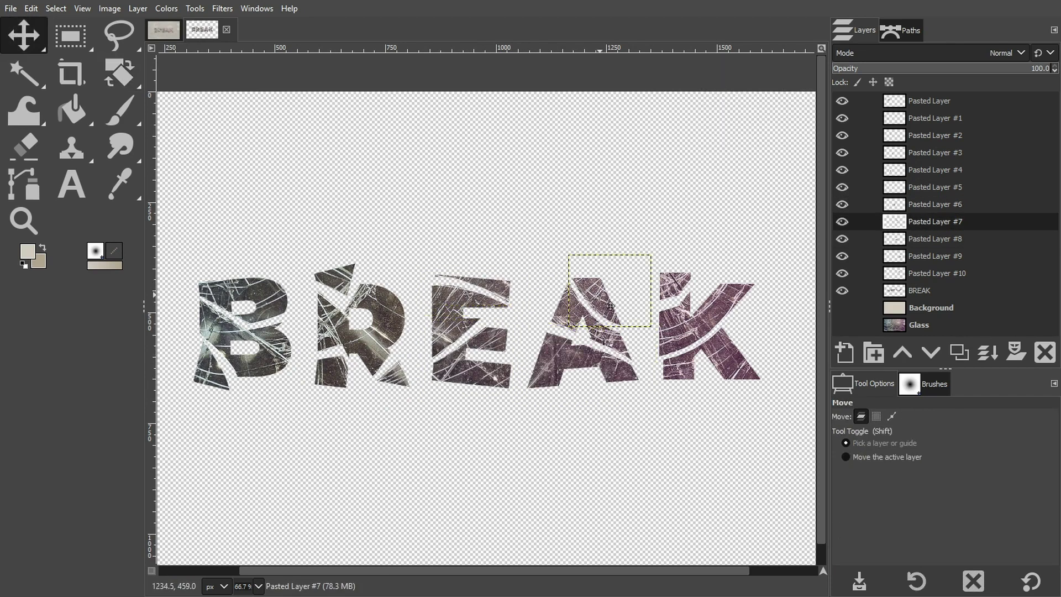
key(shift+r)
drag(592, 299, 597, 292)
key(Return)
- Tilt the K's bottom shard slightly
click(744, 358)
key(shift+r)
drag(743, 358, 770, 350)
key(Return)
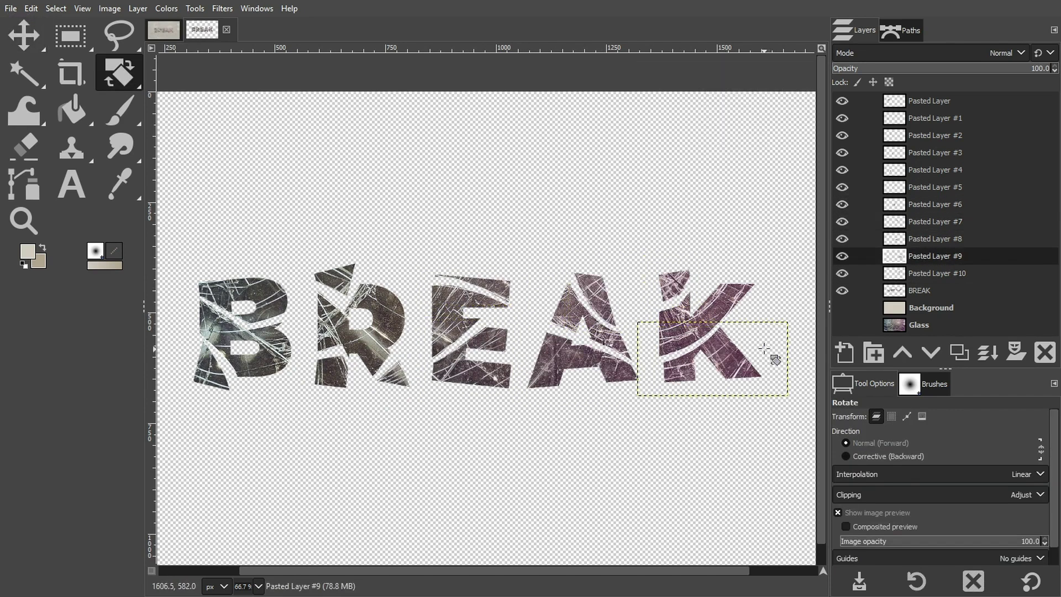
- Create a new empty layer group above the top Pasted Layer
click(913, 101)
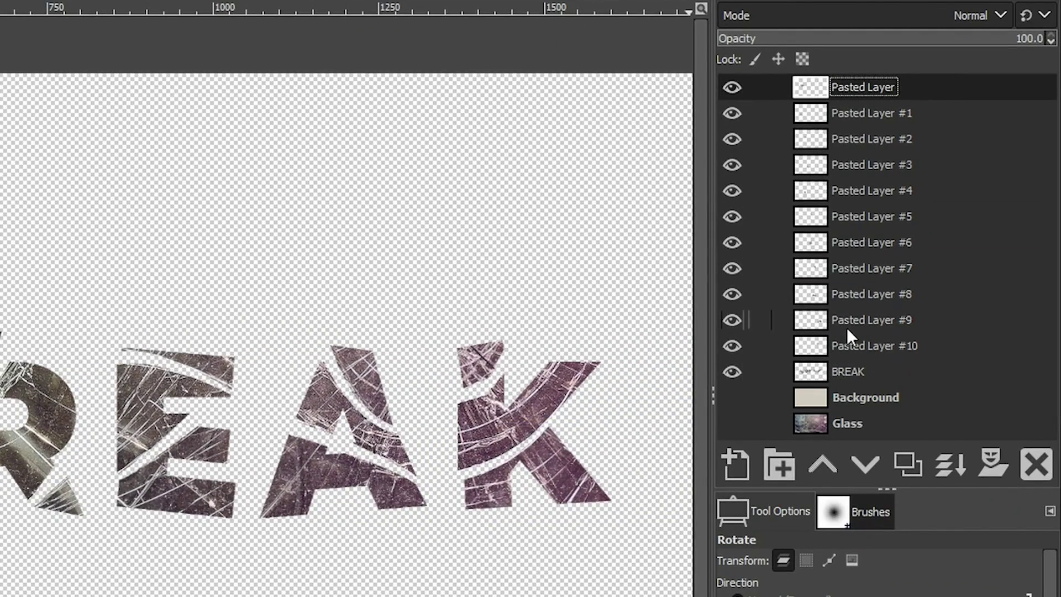
right_click(930, 87)
click(814, 282)
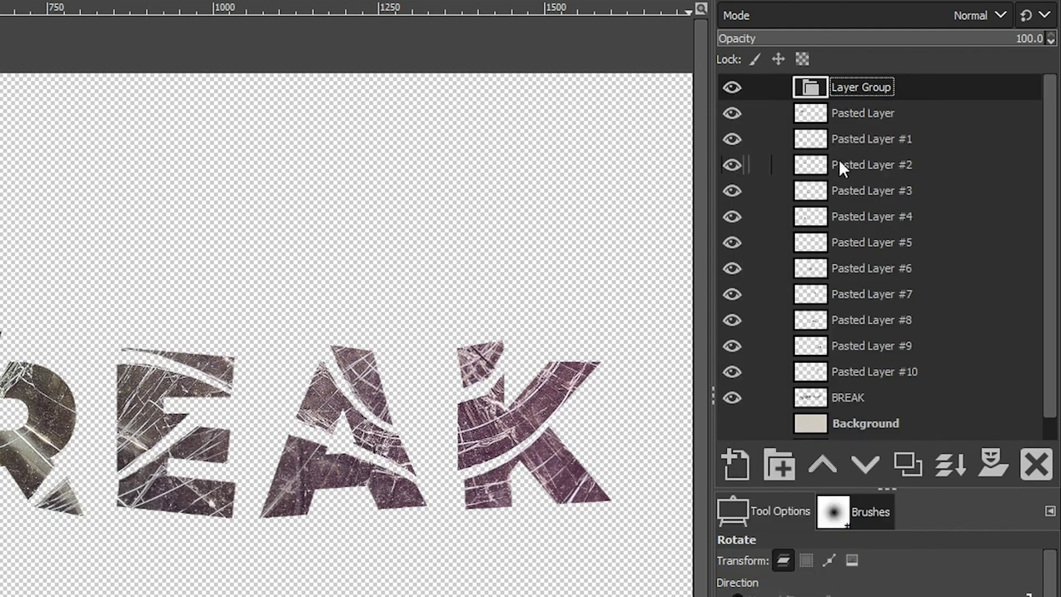
- Drag Pasted Layer through Pasted Layer #10 into the Layer Group
click(813, 117)
drag(814, 117, 859, 92)
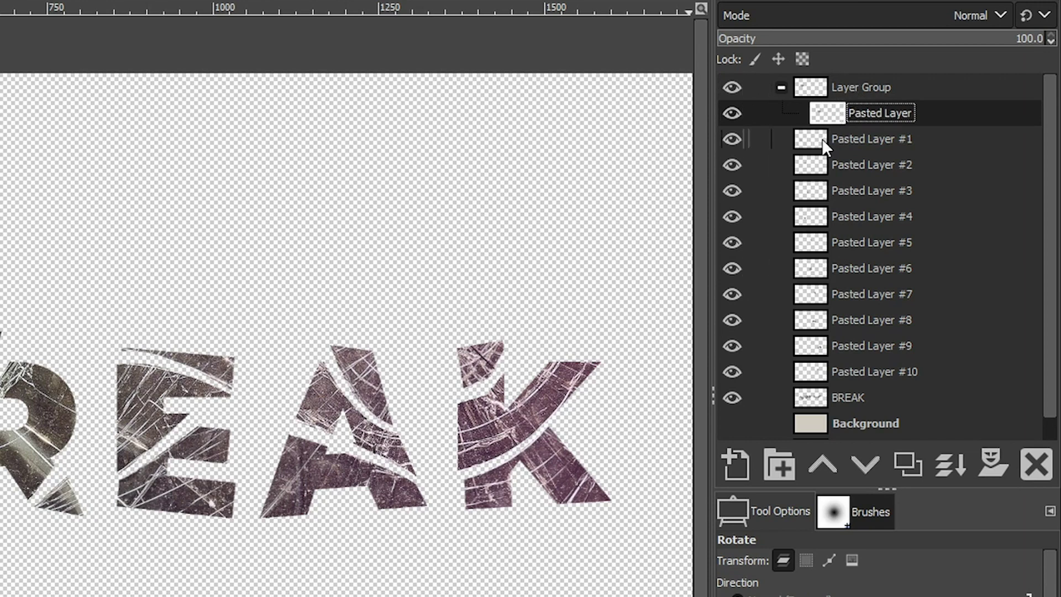
drag(821, 139, 843, 126)
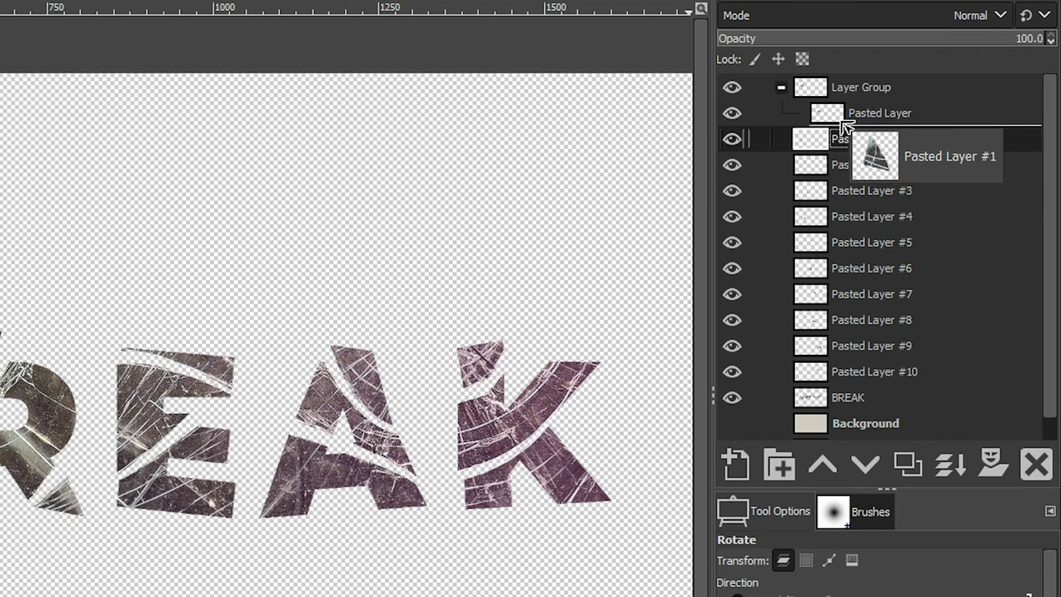
drag(844, 126, 844, 128)
drag(812, 164, 837, 157)
drag(806, 190, 836, 180)
drag(805, 216, 838, 208)
drag(812, 244, 847, 231)
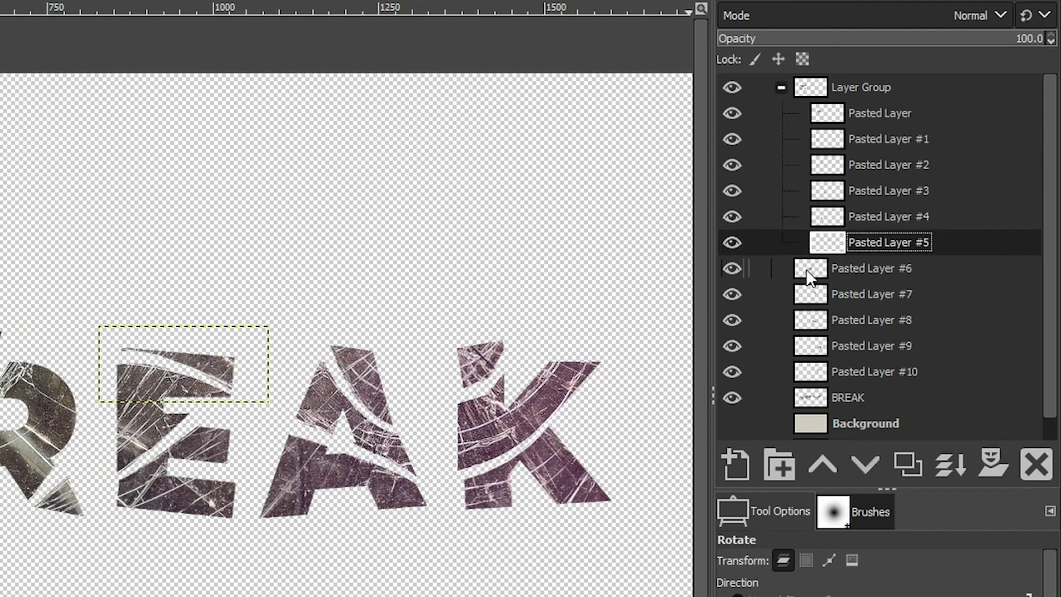
drag(810, 267, 846, 258)
drag(808, 297, 840, 284)
drag(822, 321, 851, 312)
drag(818, 344, 816, 369)
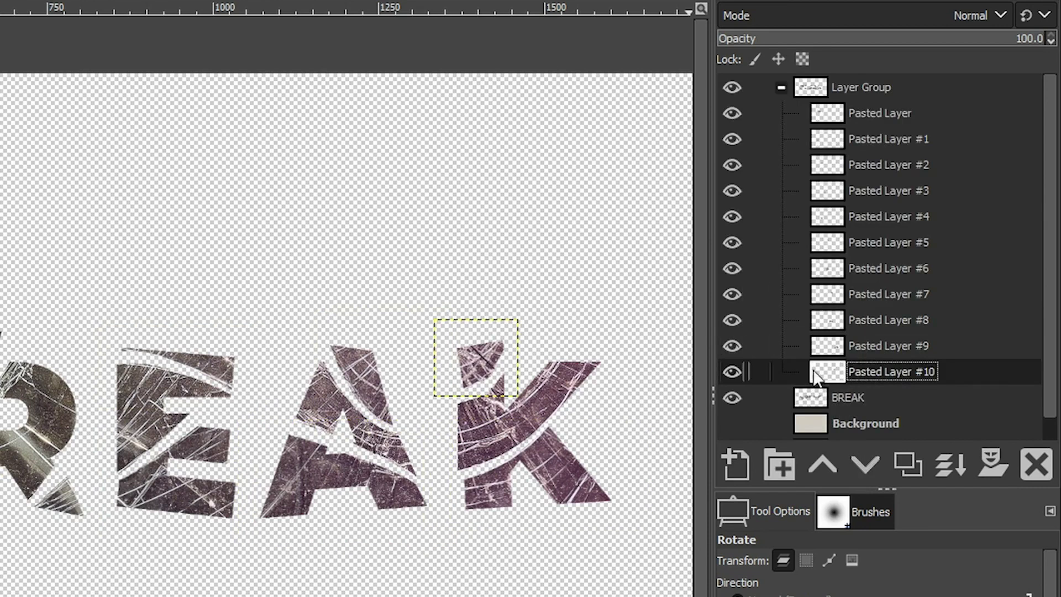
- Add BREAK to the group, collapse it, duplicate the group and hide the original
click(781, 87)
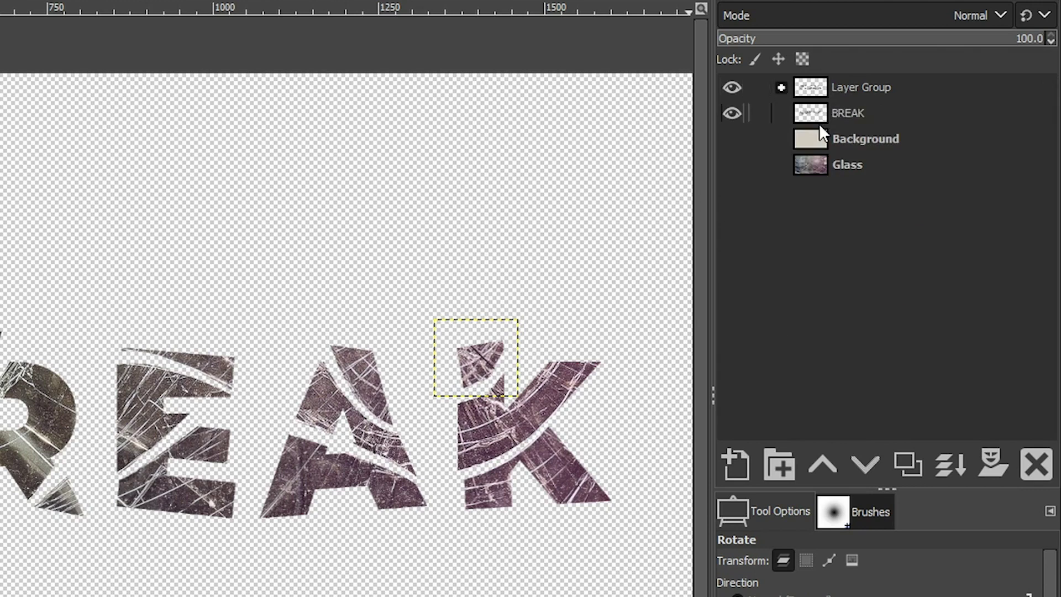
click(781, 86)
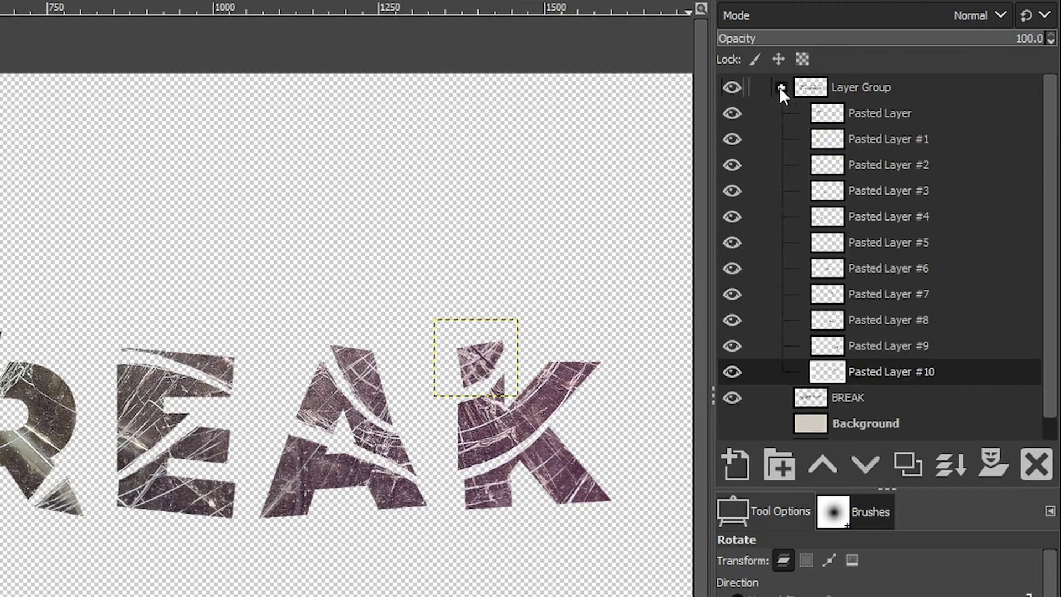
drag(811, 400, 845, 380)
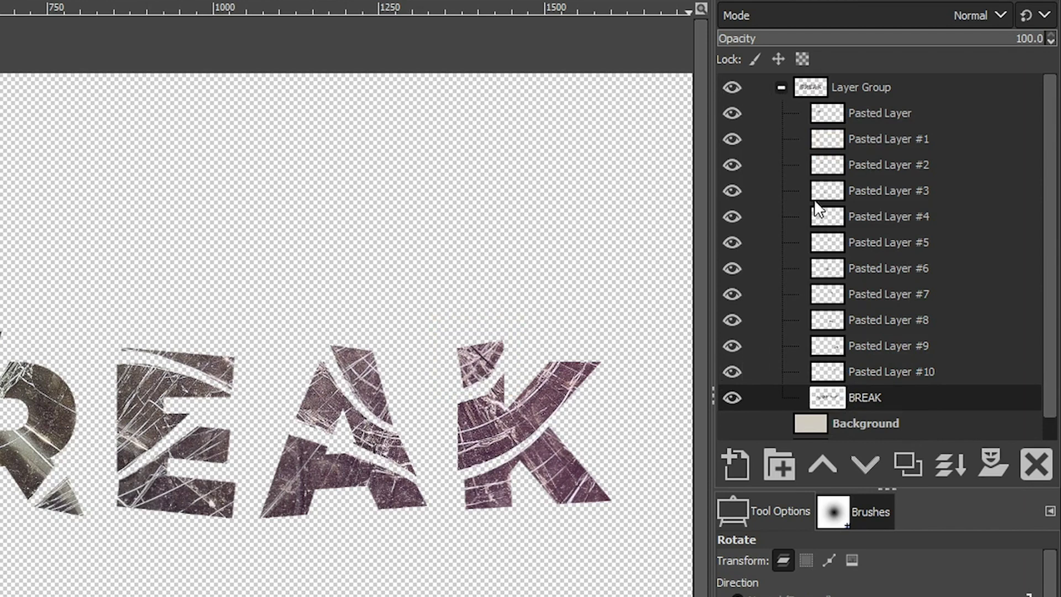
click(781, 86)
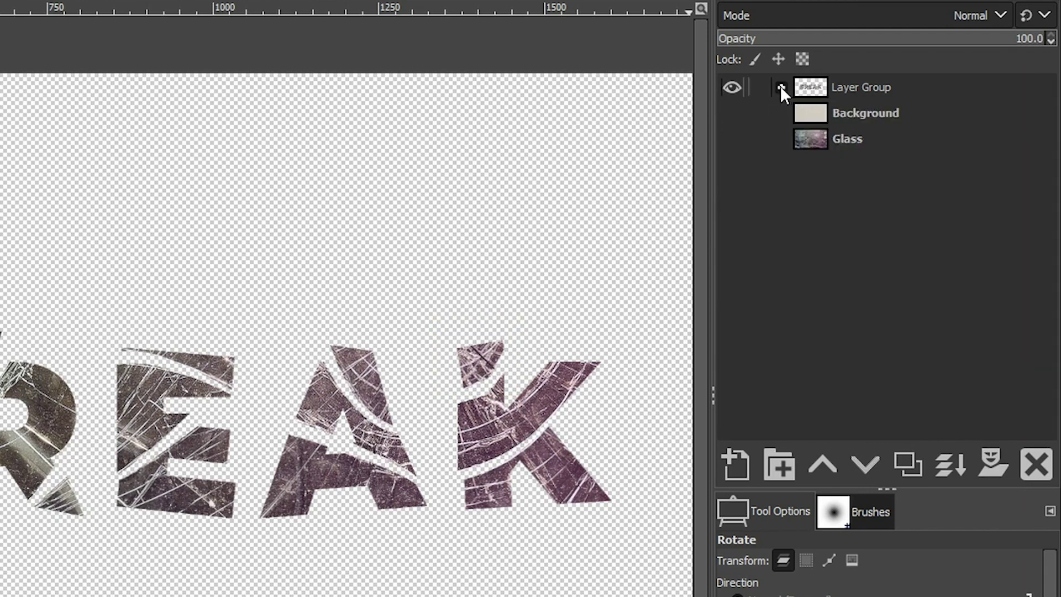
click(915, 84)
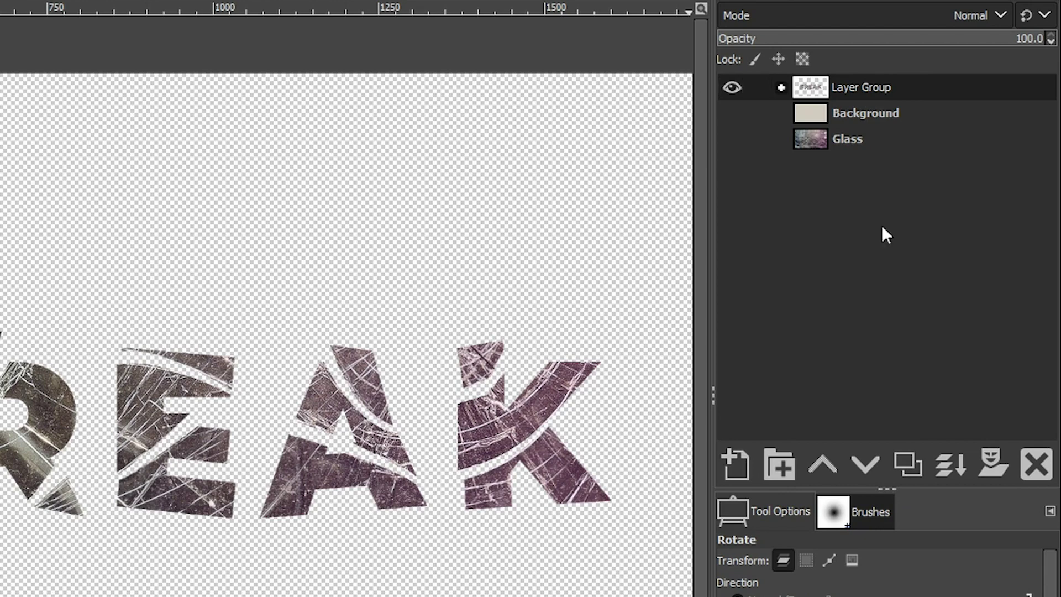
click(910, 460)
click(730, 112)
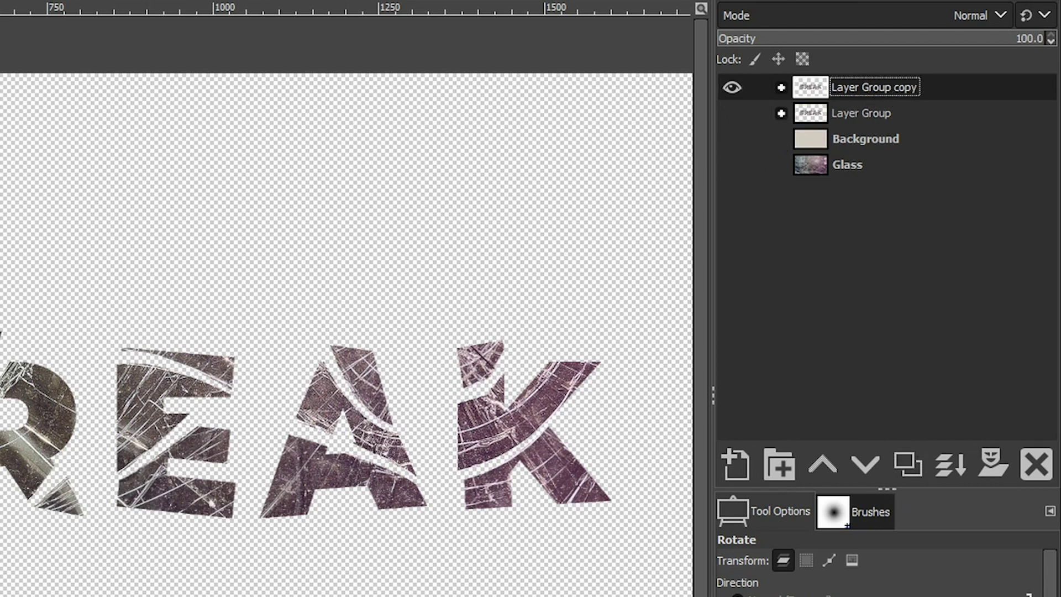
- Merge Layer Group copy into a single layer and apply the Drop Shadow filter to it
right_click(883, 85)
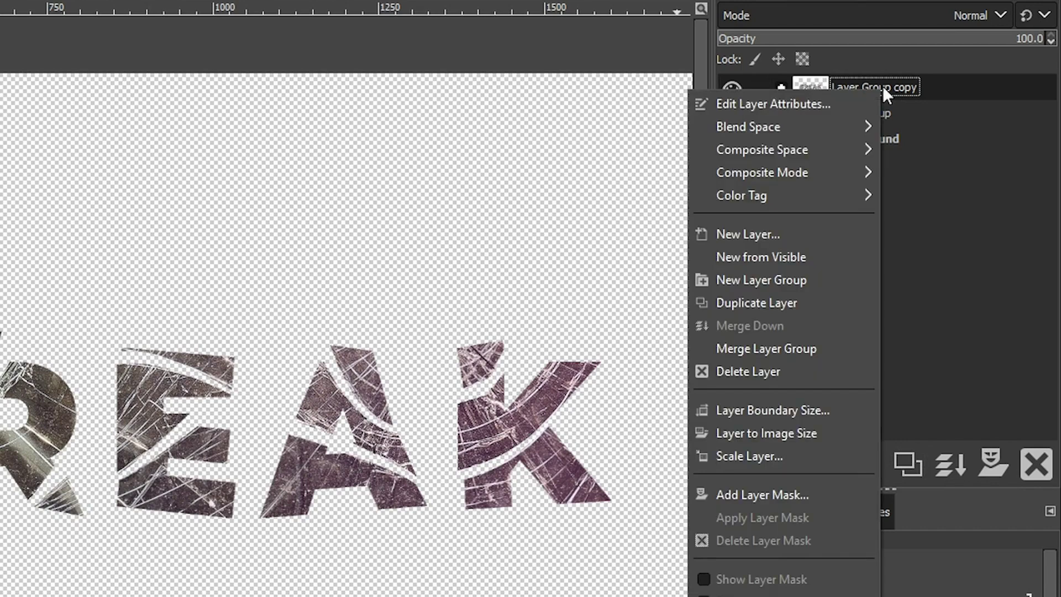
click(779, 346)
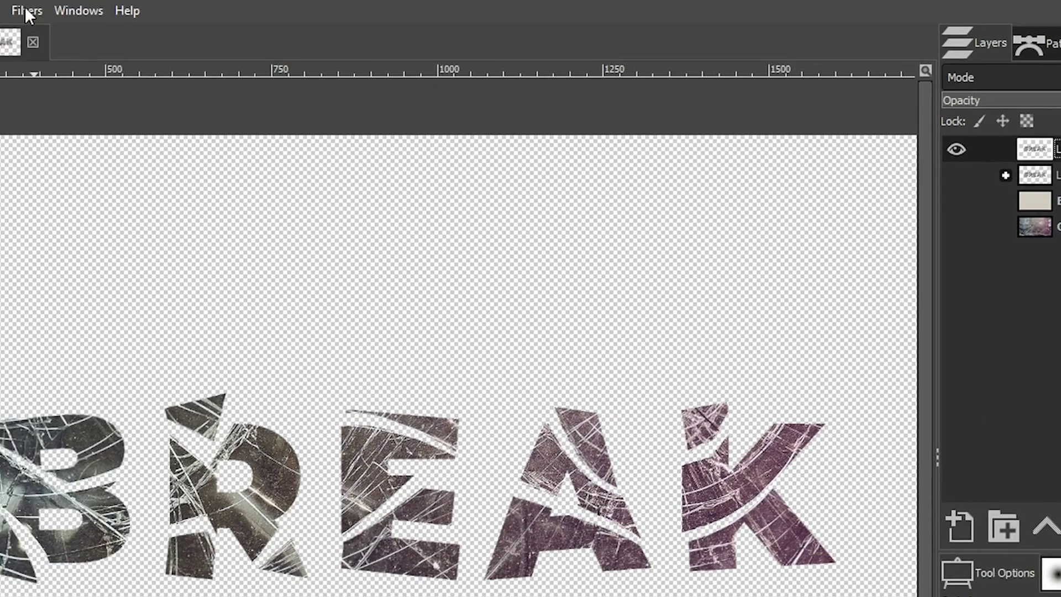
click(24, 6)
mouse_move(81, 215)
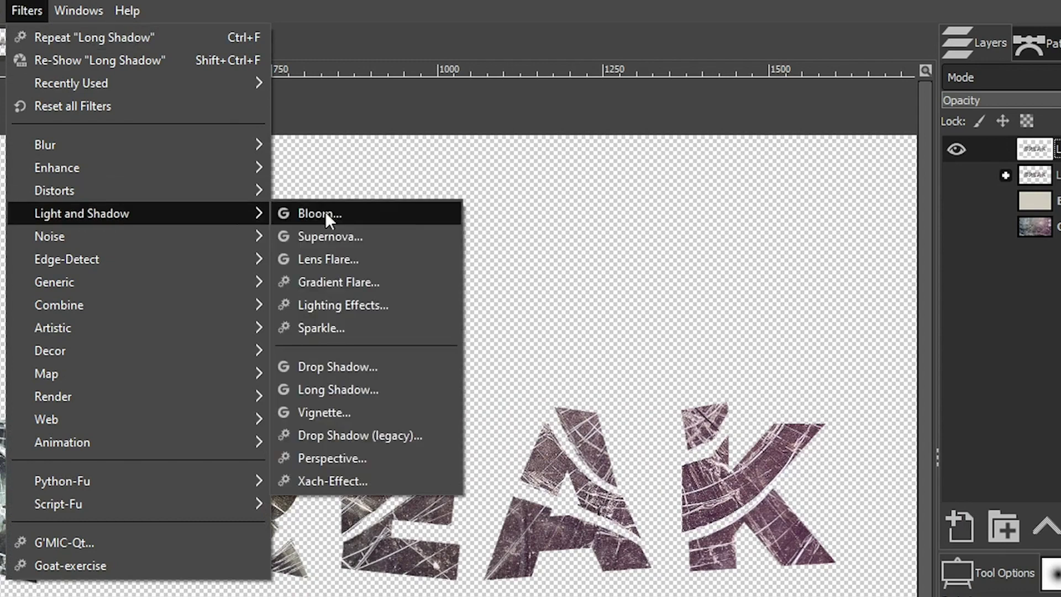
click(362, 367)
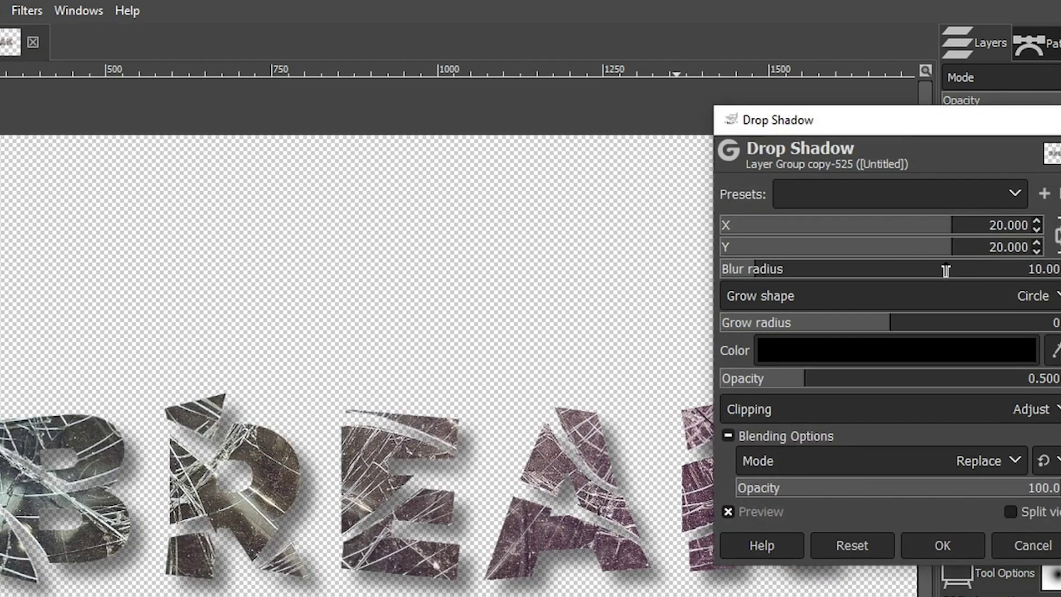
- Adjust the shadow to an 11.795 X/Y offset and 3.59 blur radius
drag(936, 251, 932, 250)
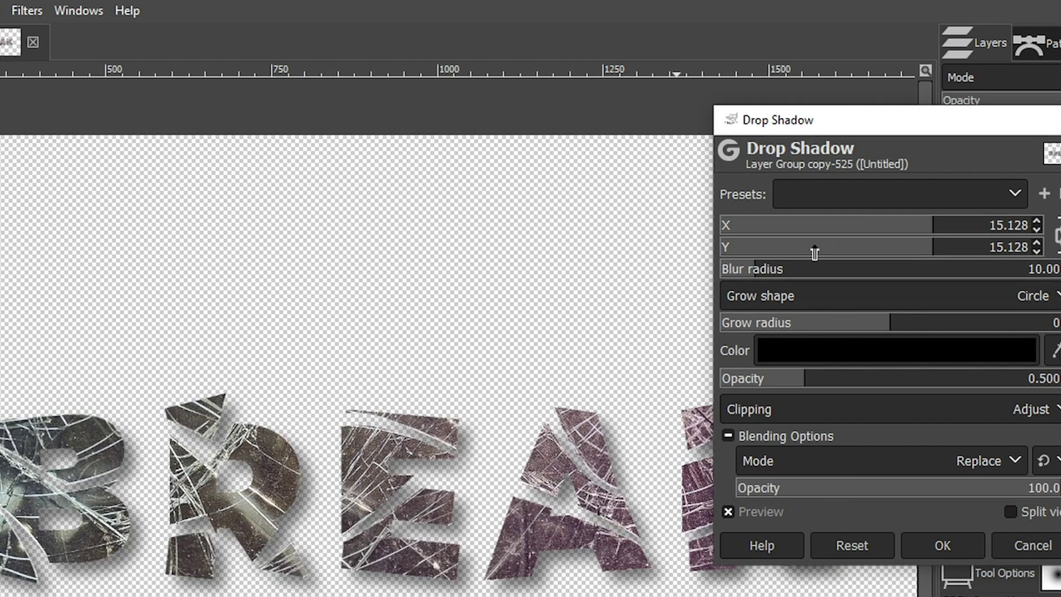
click(763, 270)
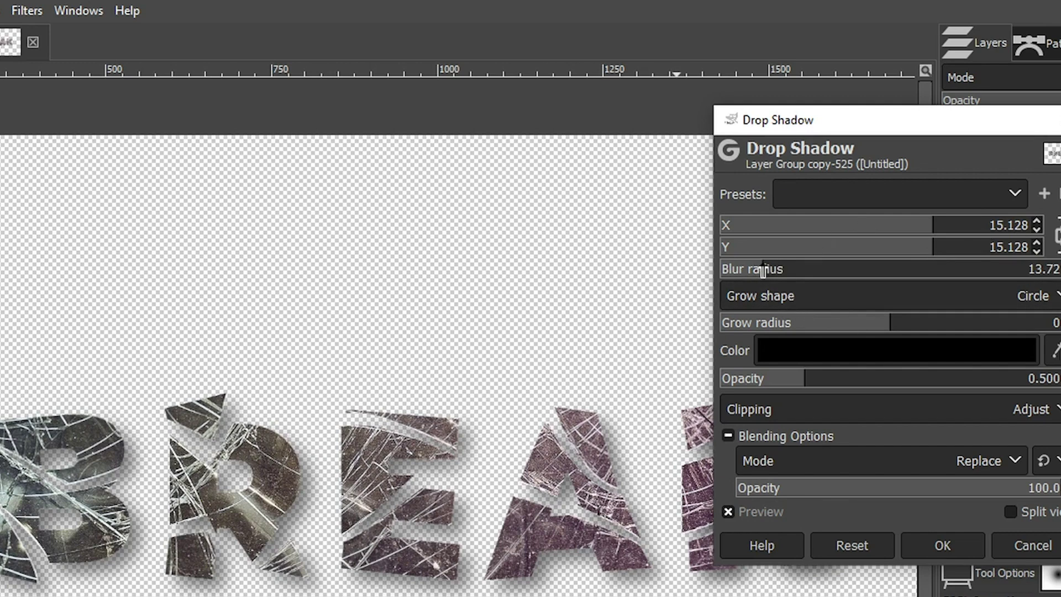
drag(941, 130, 792, 84)
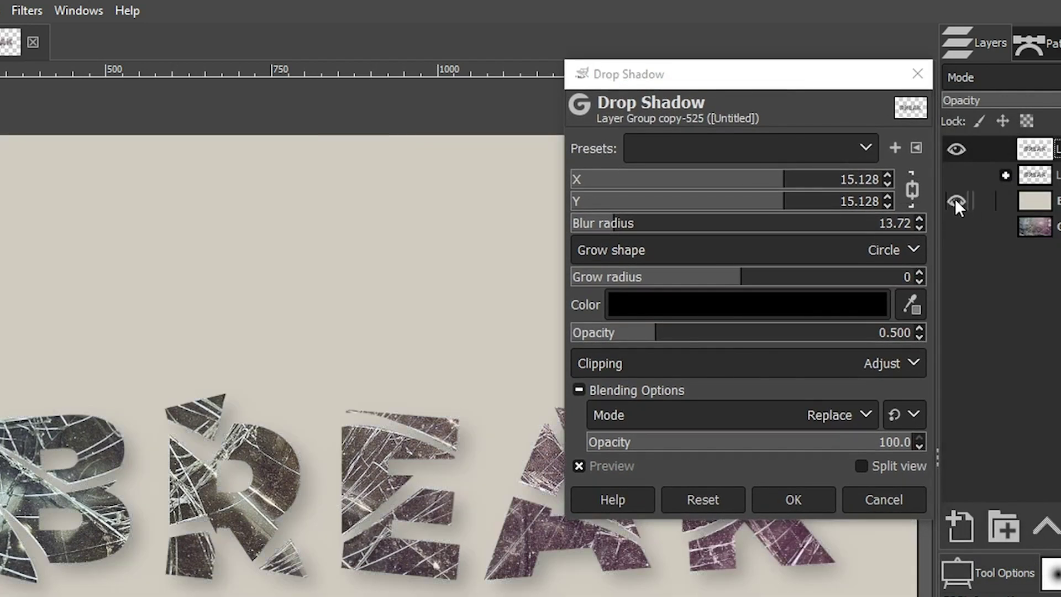
drag(720, 77, 815, 93)
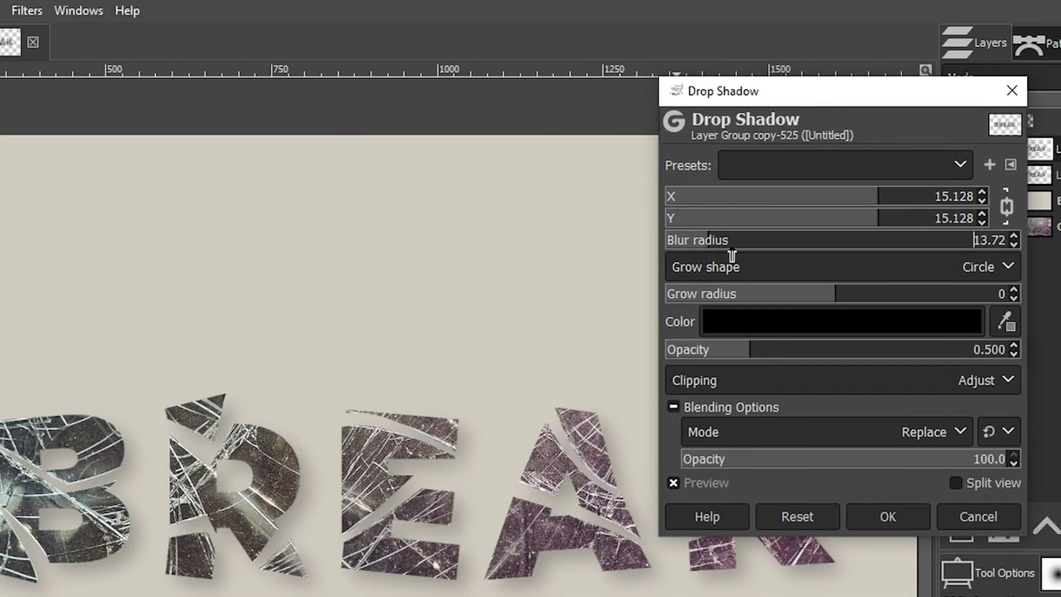
drag(697, 241, 689, 242)
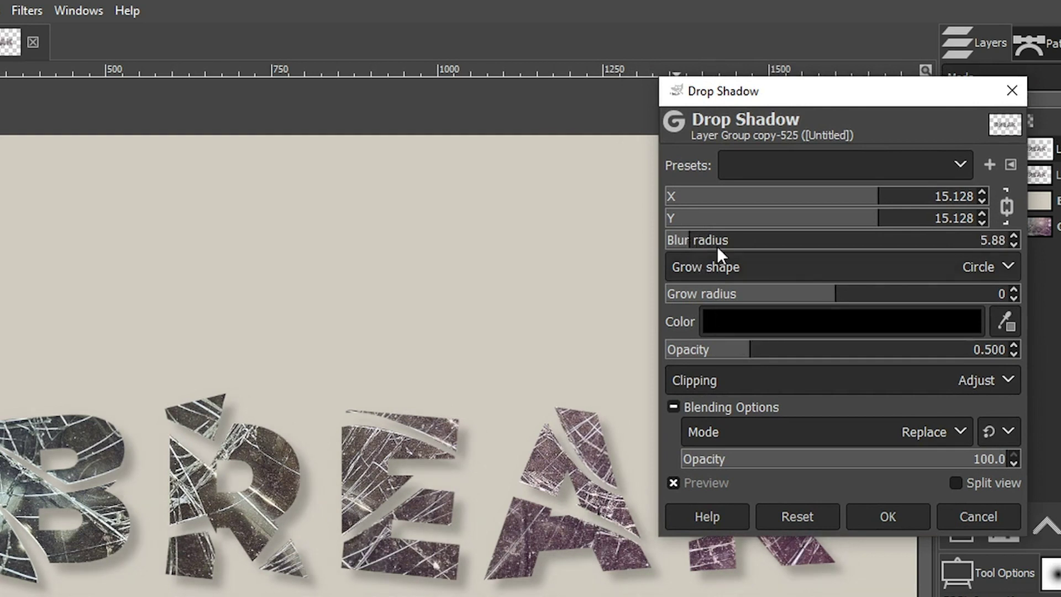
click(865, 219)
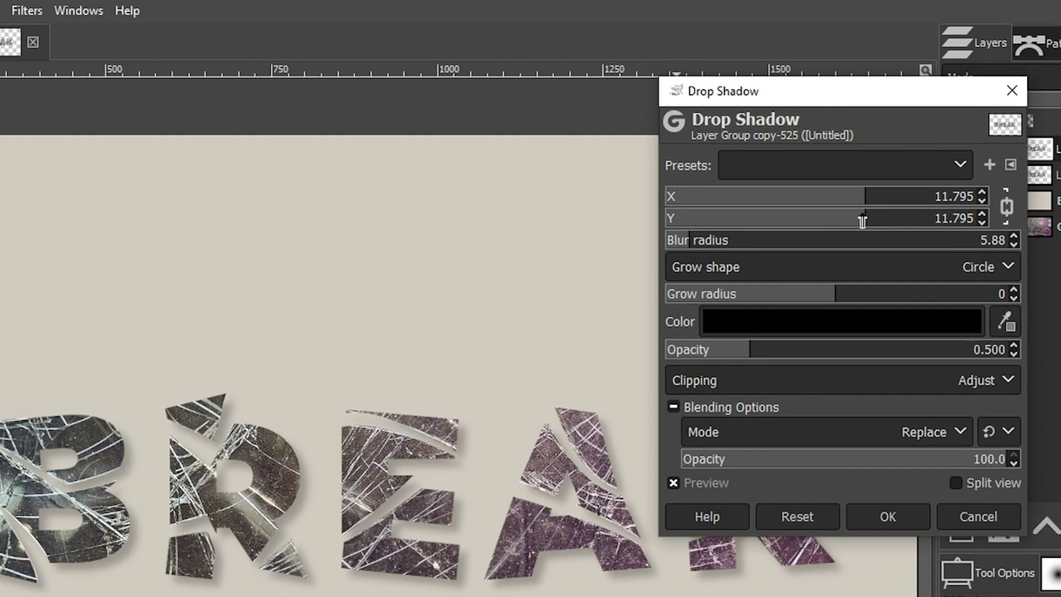
click(677, 243)
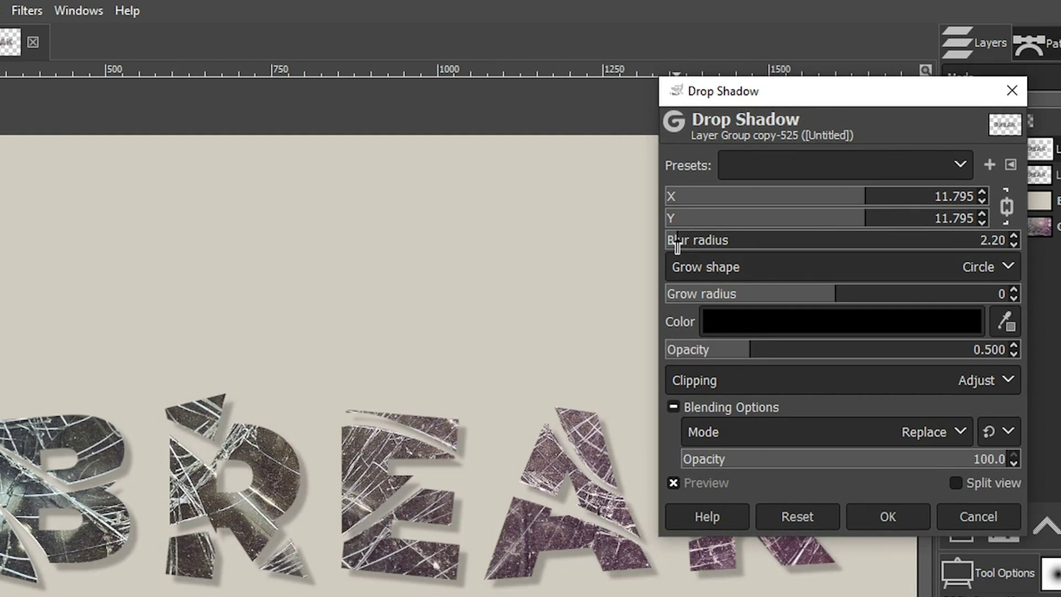
drag(676, 242, 682, 243)
drag(973, 99, 880, 72)
click(980, 218)
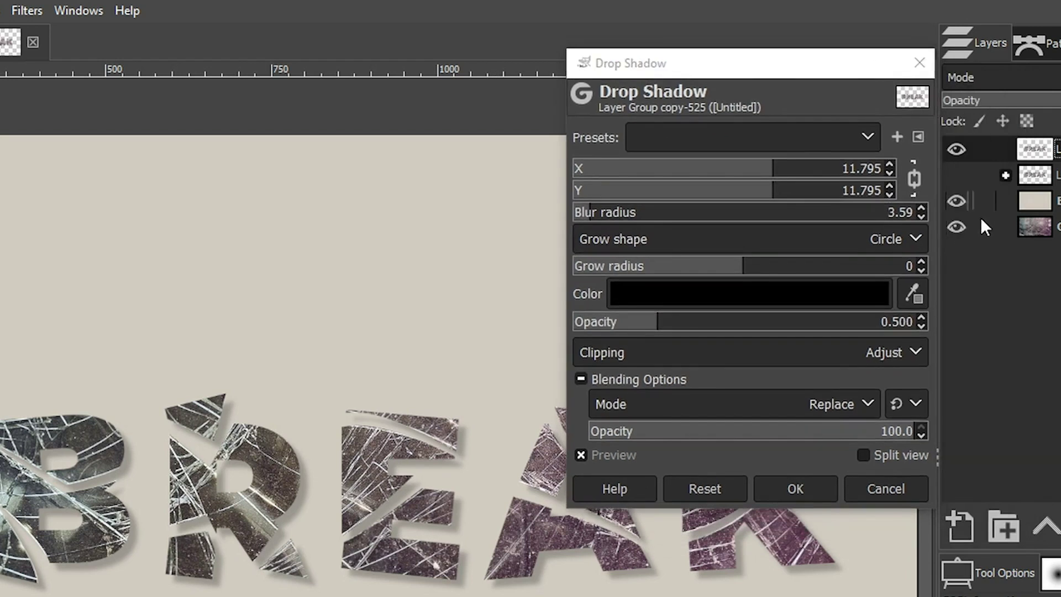
- Show the Glass layer, then apply the drop shadow with 9.744 offset and 1.72 blur
click(958, 225)
click(1034, 202)
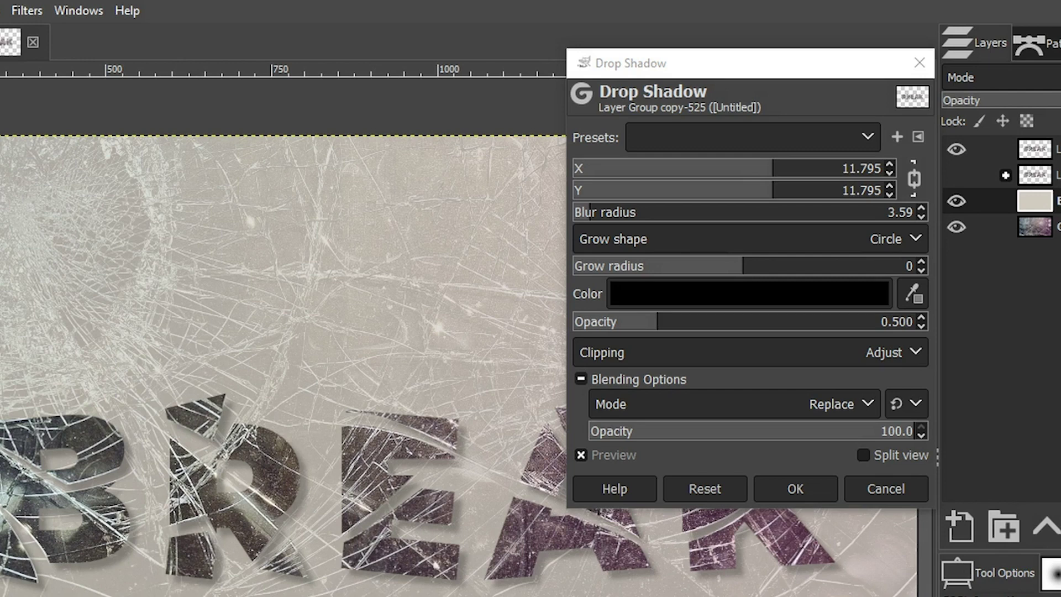
click(603, 456)
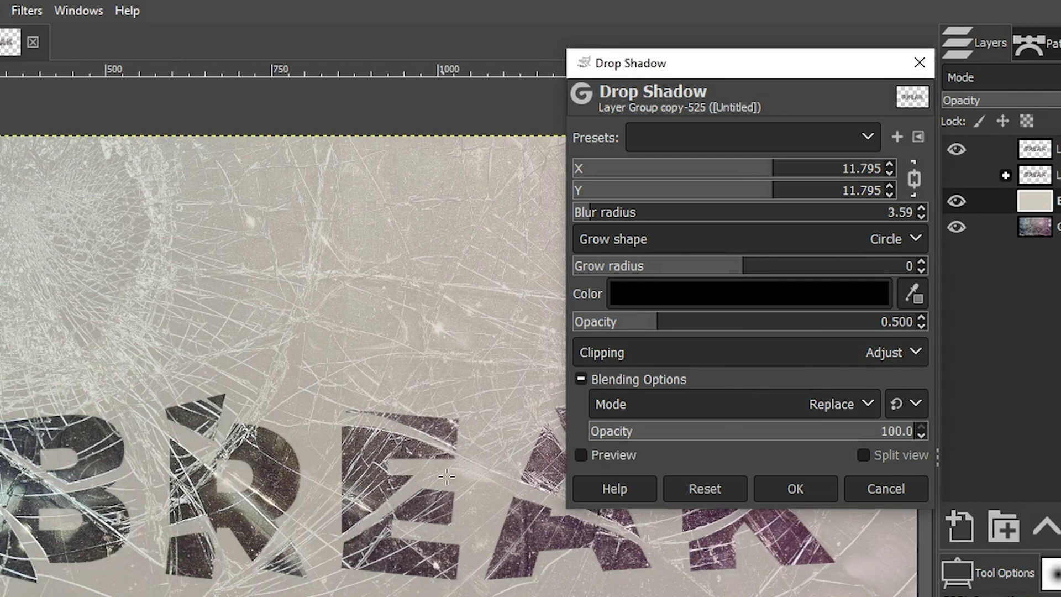
click(598, 453)
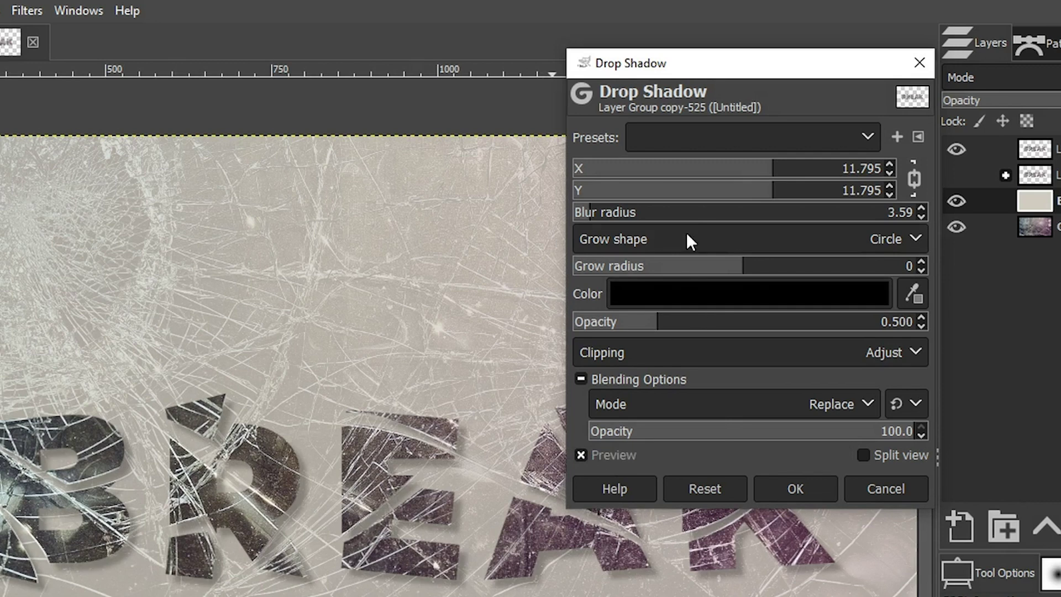
click(765, 192)
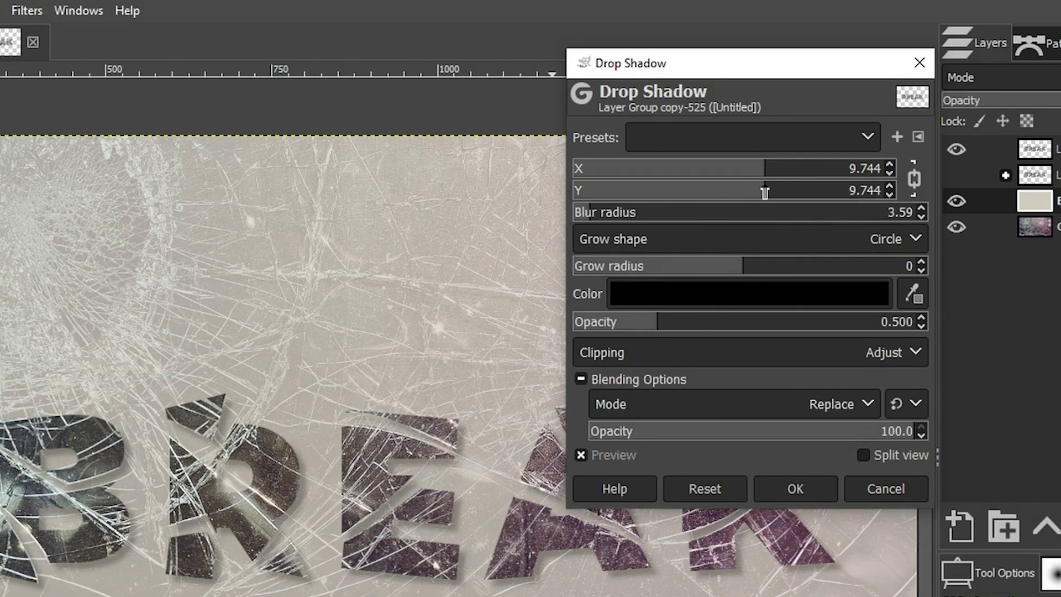
click(583, 217)
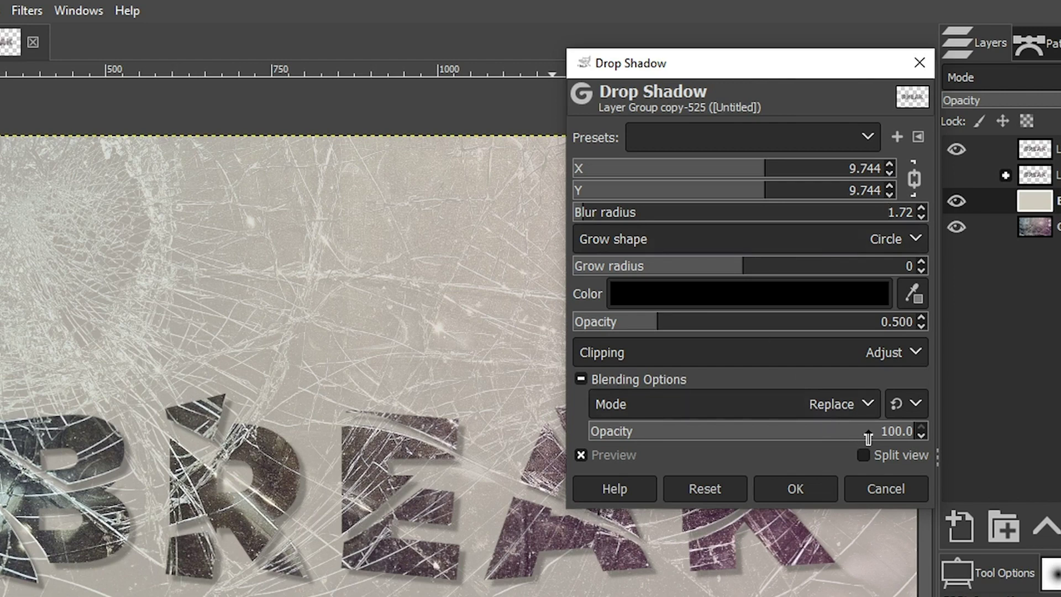
click(922, 436)
click(800, 488)
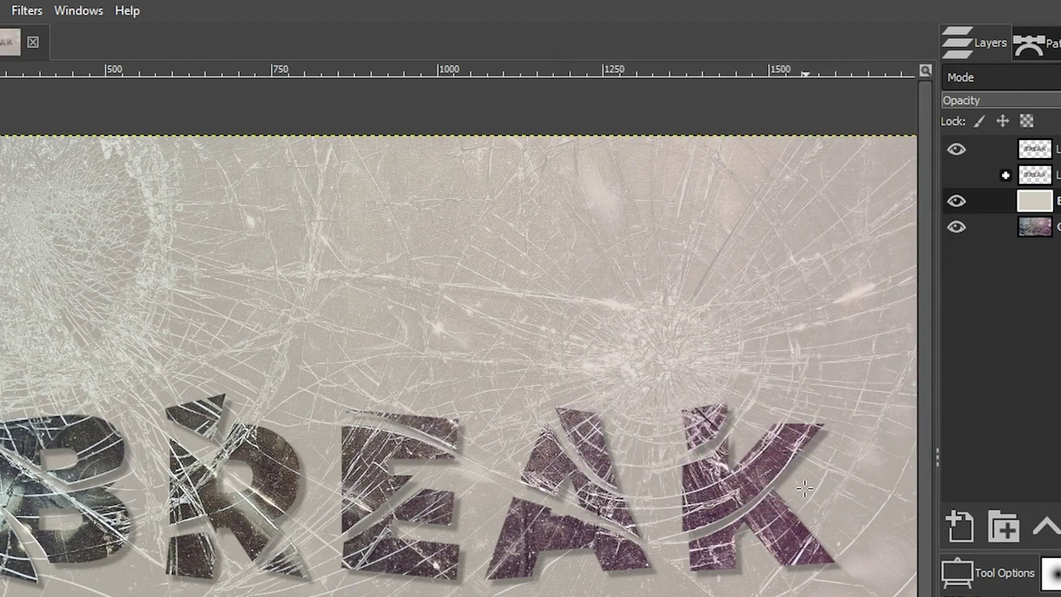
- Select Layer Group copy in the Layers panel and set its Mode to Hard light
scroll(648, 468, down, 1)
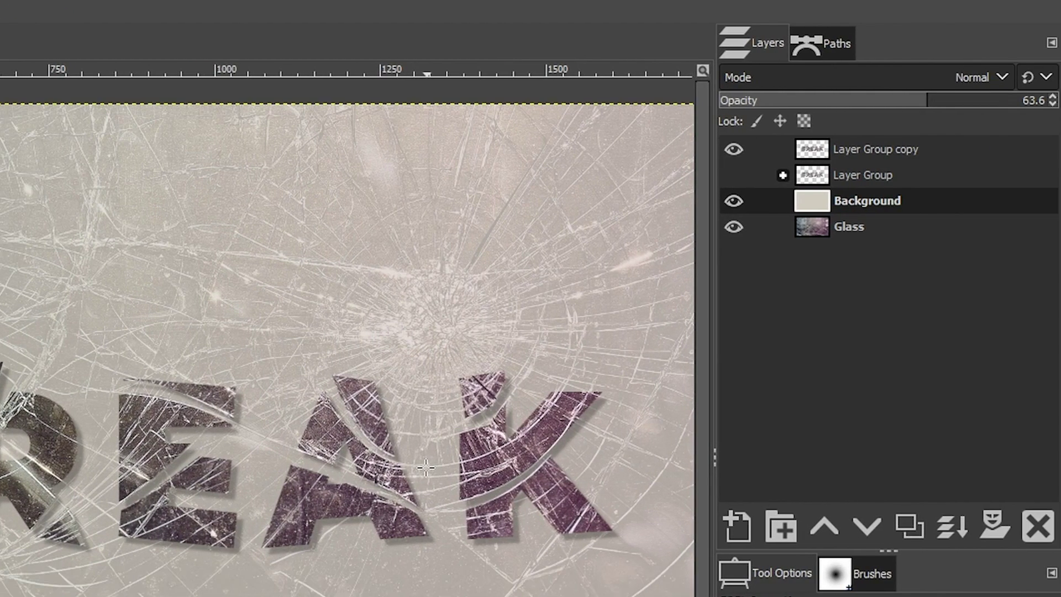
click(934, 148)
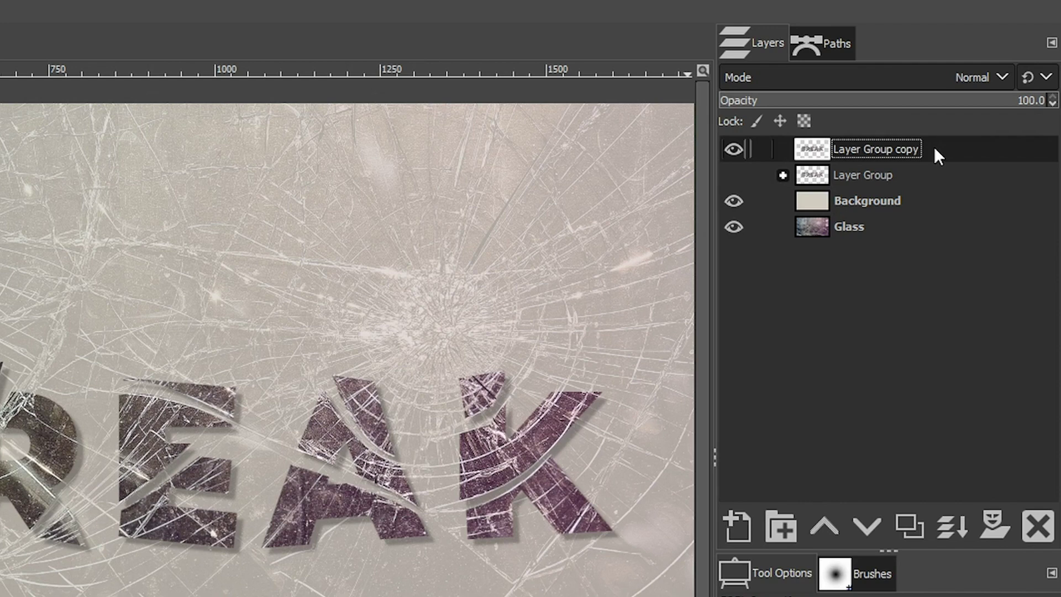
click(974, 80)
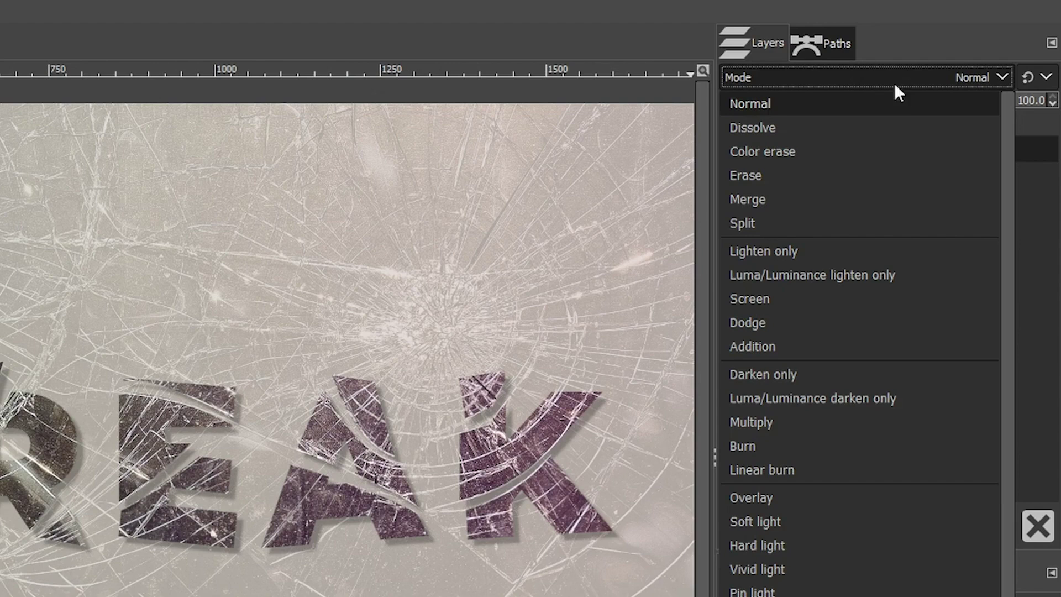
click(785, 537)
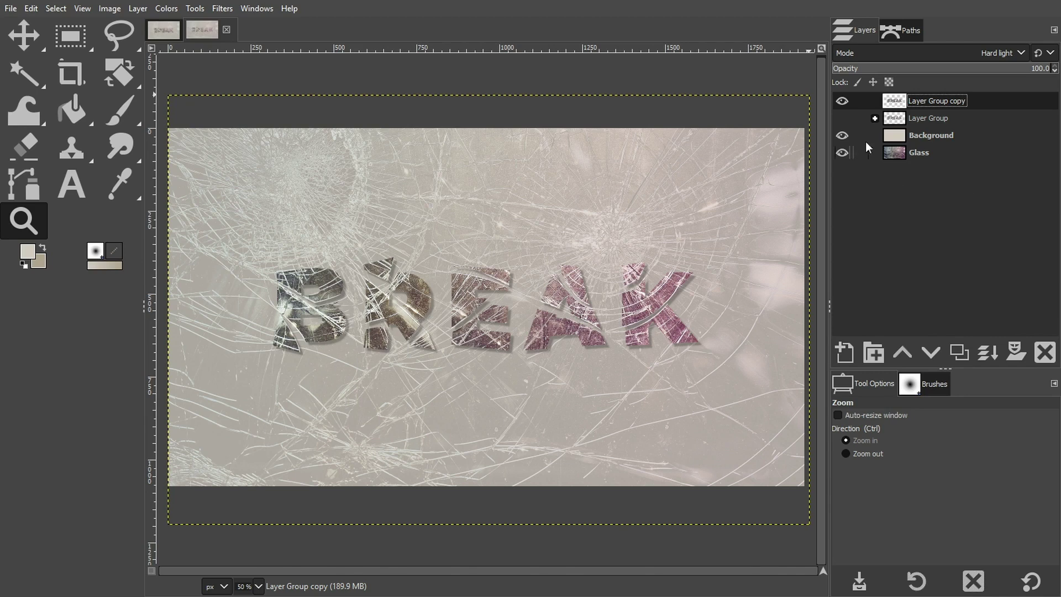
- On the Background layer, try opacities 91.8 and 85.8, then return it to fully opaque
click(934, 135)
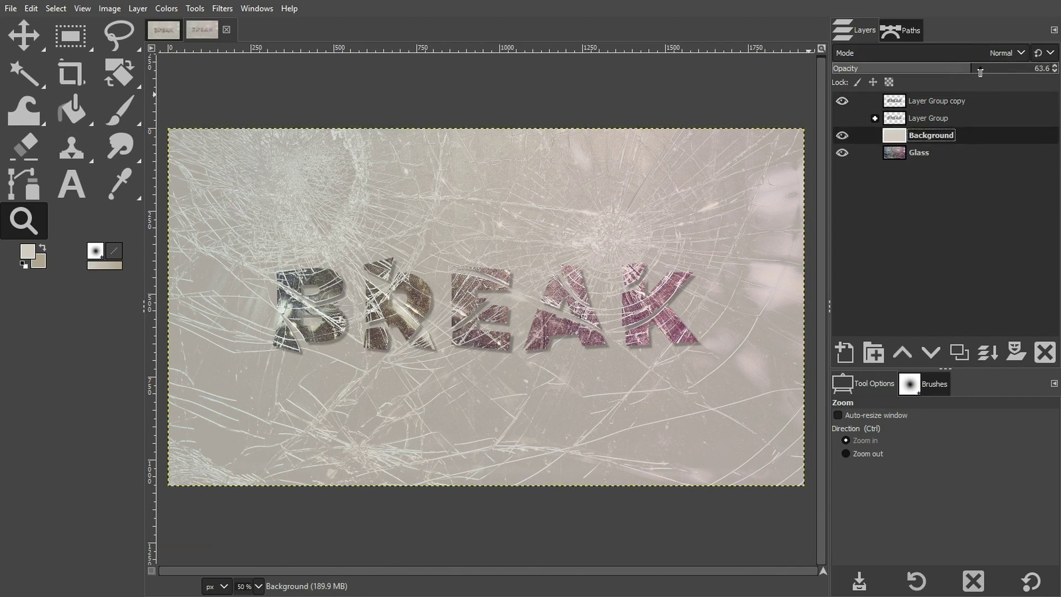
click(1032, 69)
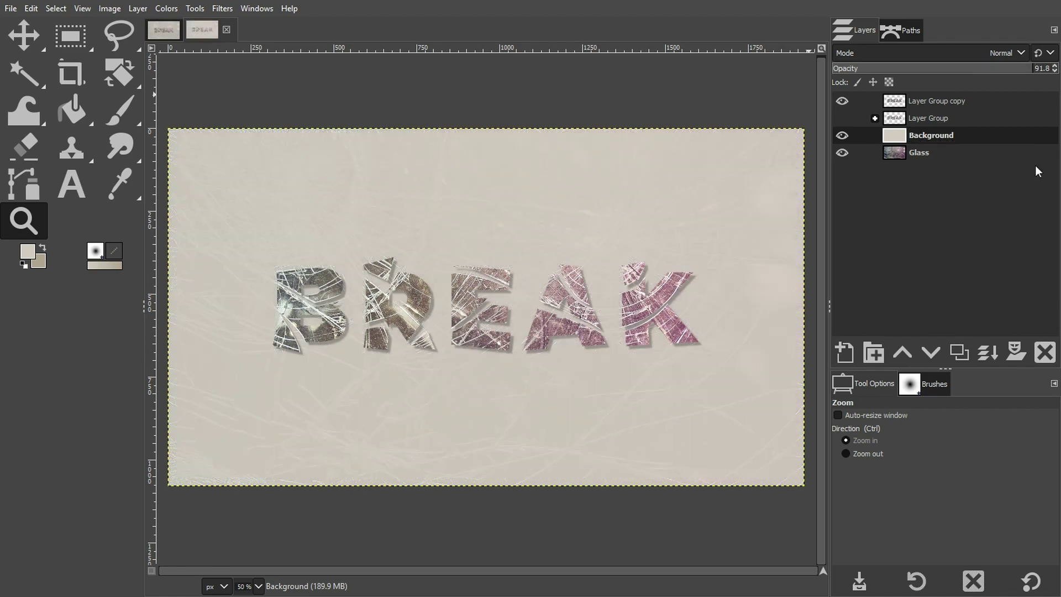
click(1019, 73)
click(1054, 69)
- Test Darken only, Multiply and Lighten only blending on the Background, then restore Normal
click(977, 52)
click(879, 254)
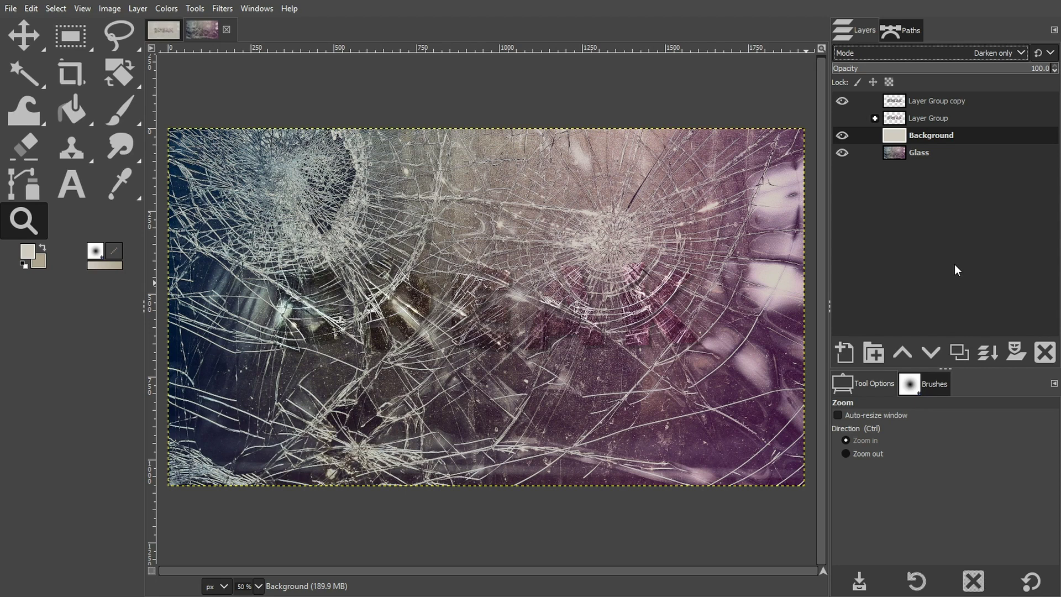
click(992, 51)
click(906, 283)
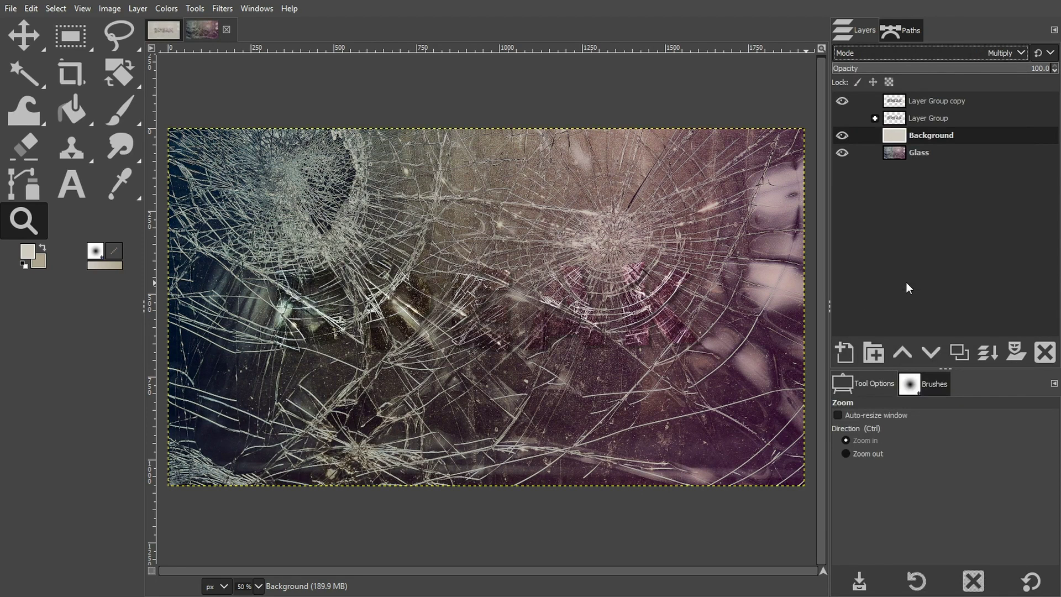
click(991, 51)
click(910, 164)
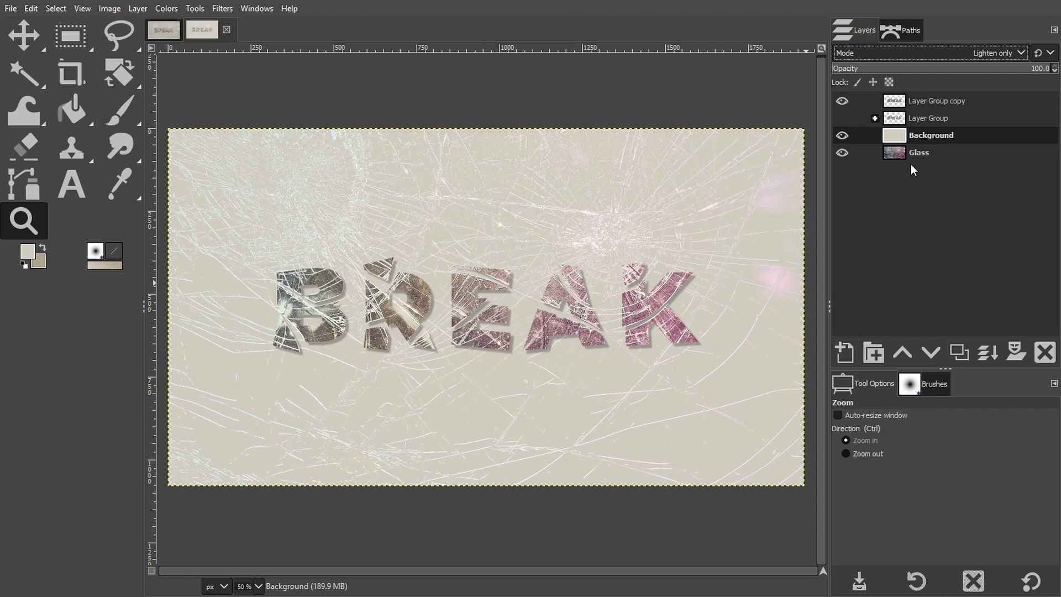
click(982, 52)
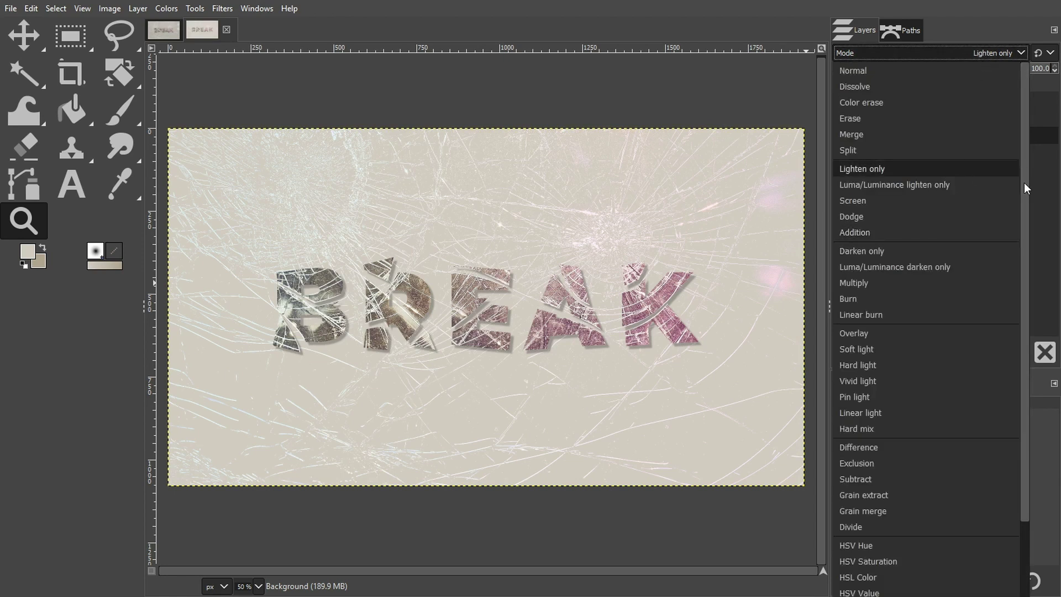
click(1051, 186)
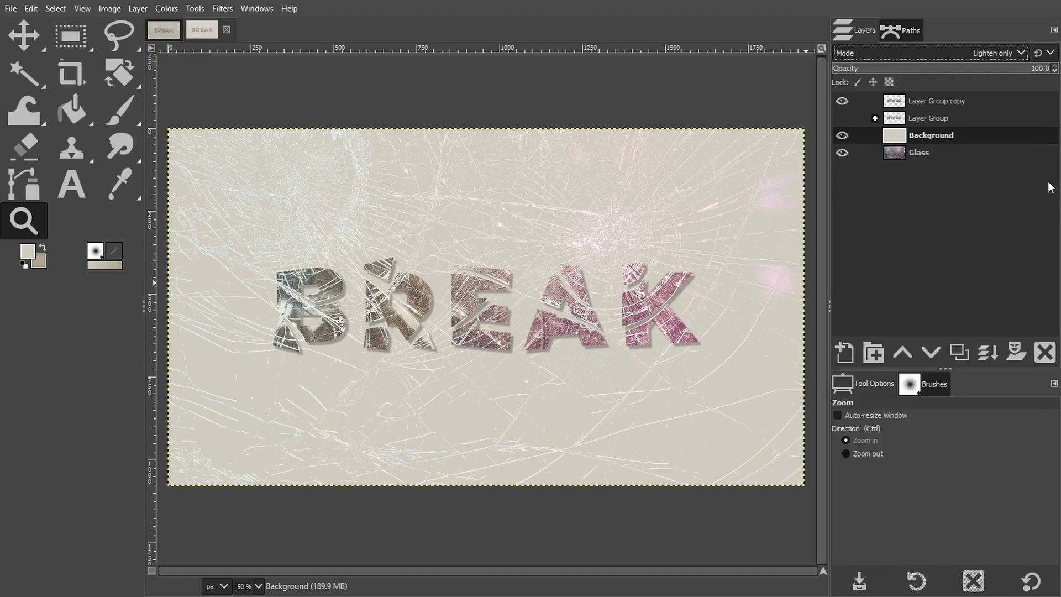
click(939, 54)
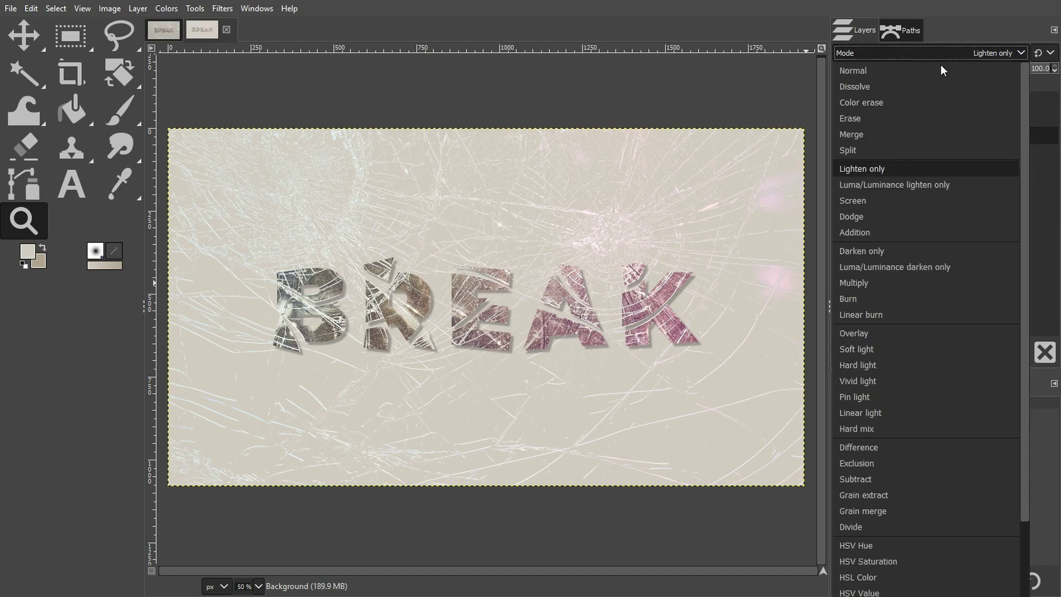
click(940, 66)
- Switch the Layer Group copy's blend mode to Soft light, then to Overlay
click(960, 101)
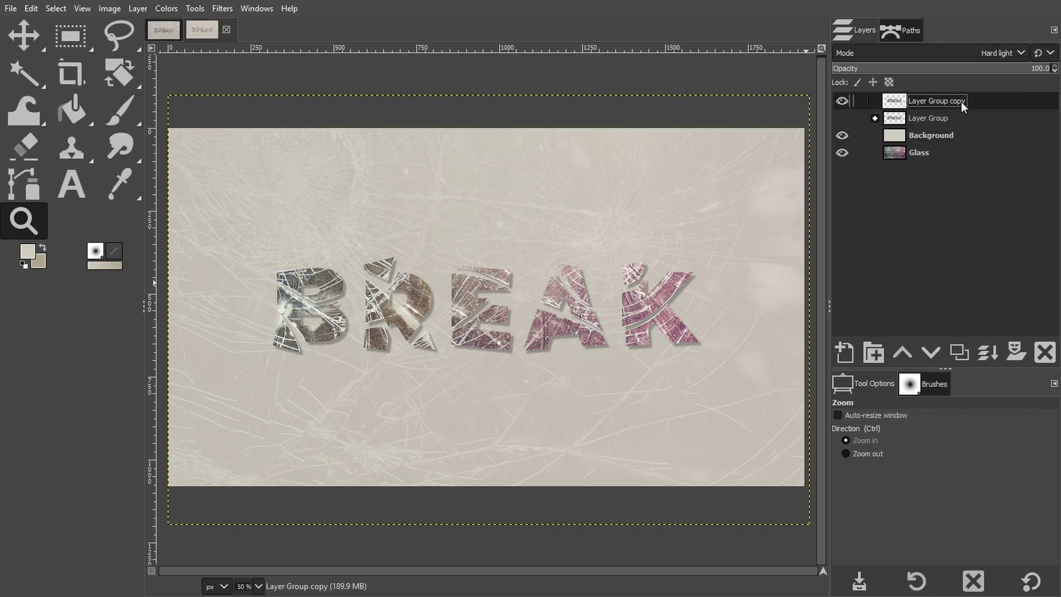
click(996, 52)
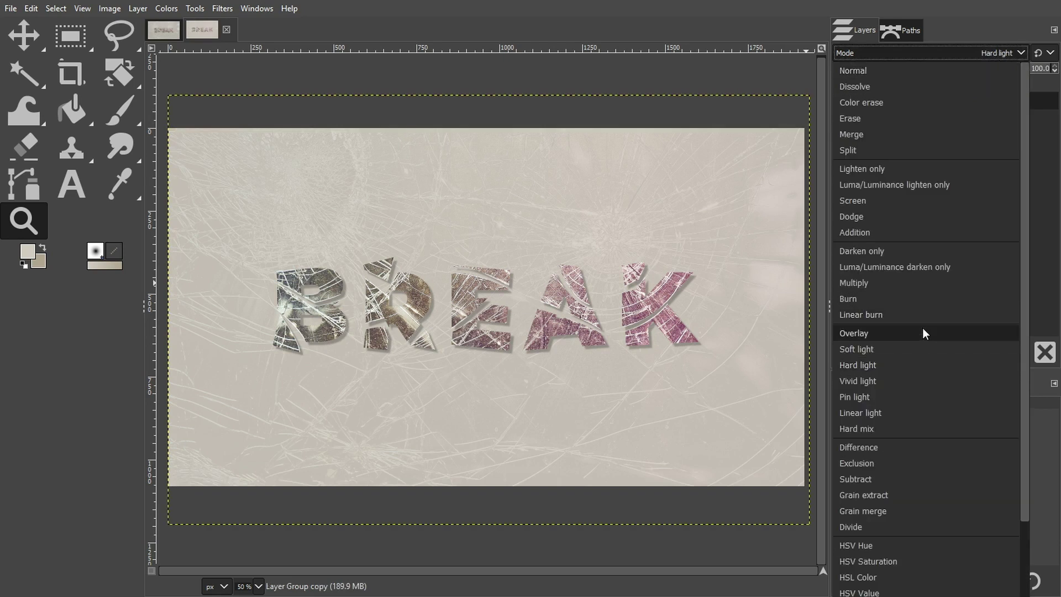
click(920, 347)
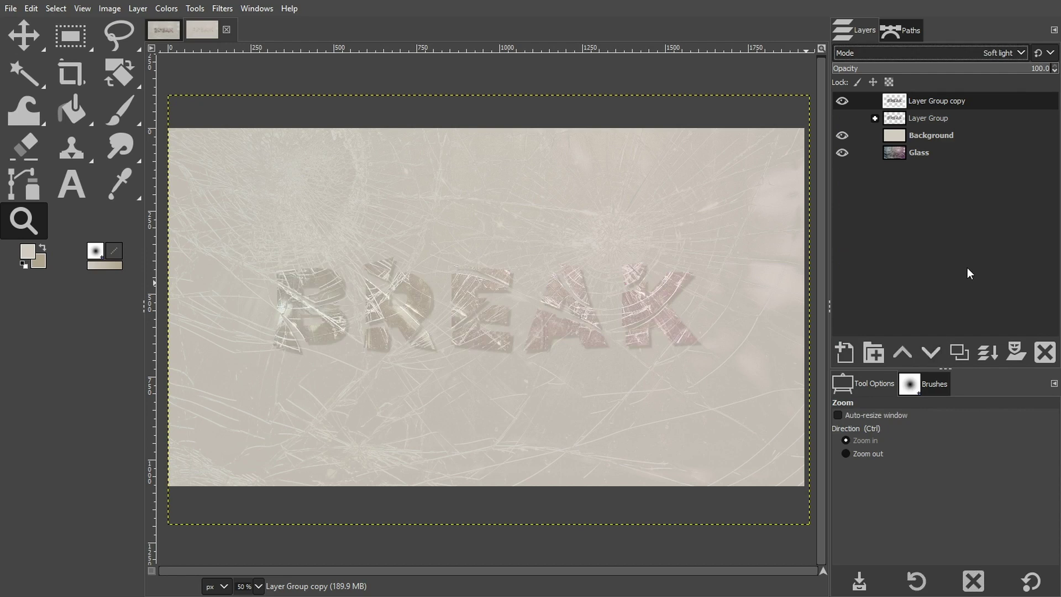
click(973, 54)
click(905, 334)
click(973, 48)
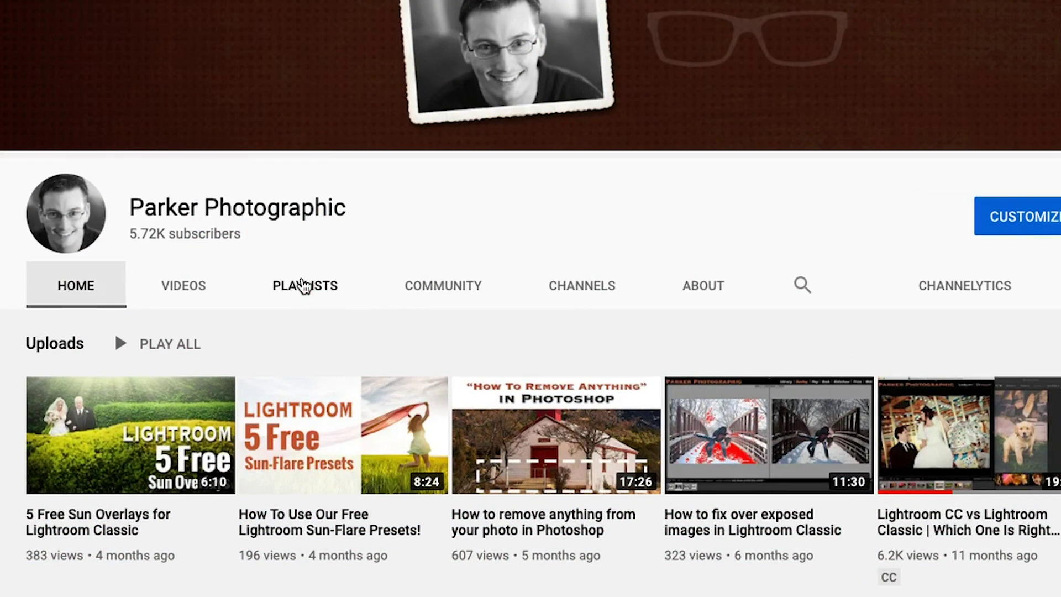
- Show the channel's PLAYLISTS tab with GIMP Text Effects, Lightroom Editing and Photoshop Tutorials
click(304, 289)
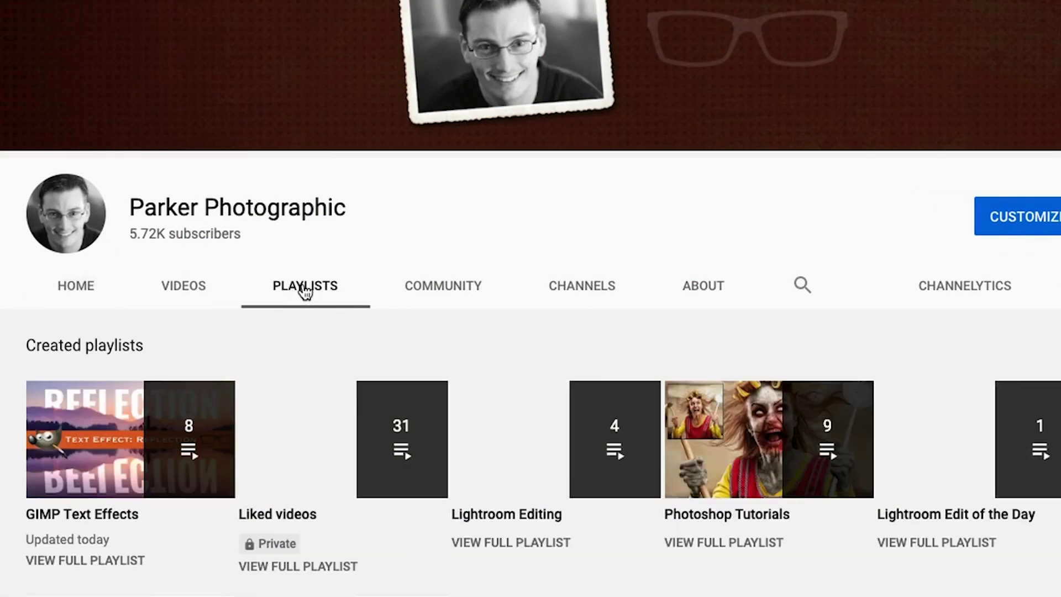